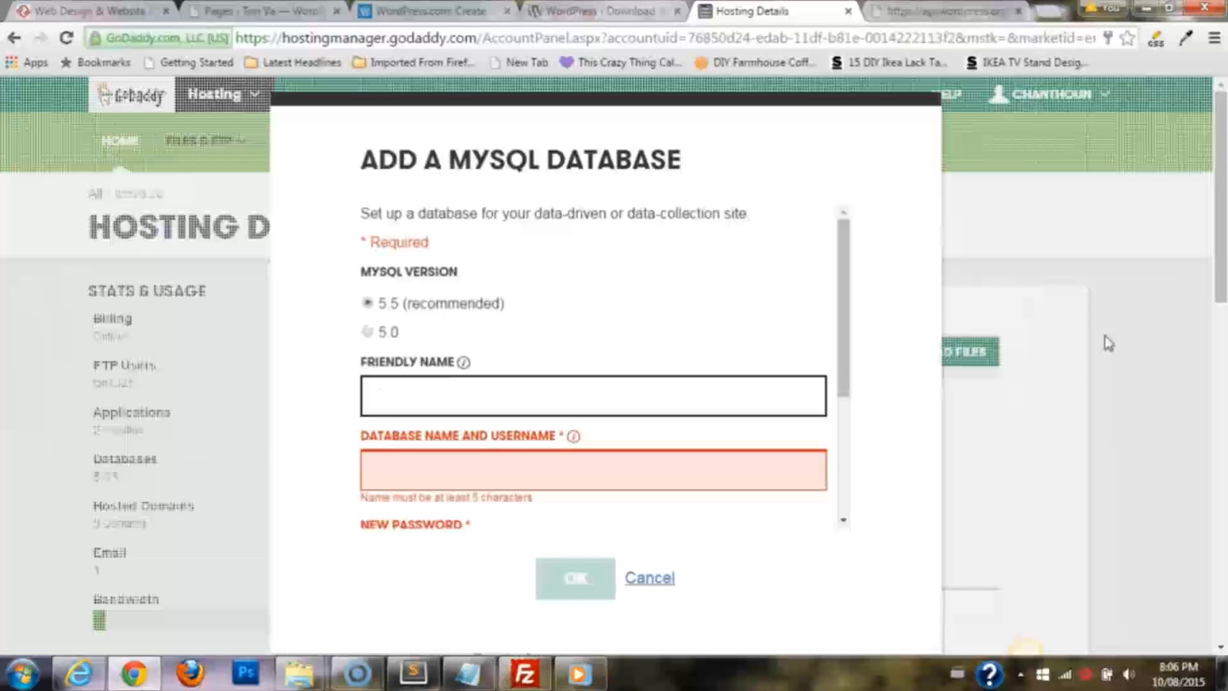
Scroll the Add a MySQL Database form and place the cursor in its Friendly Name field.
{"action": "scroll", "coordinate": [819, 295], "scroll_direction": "down", "scroll_amount": 2}
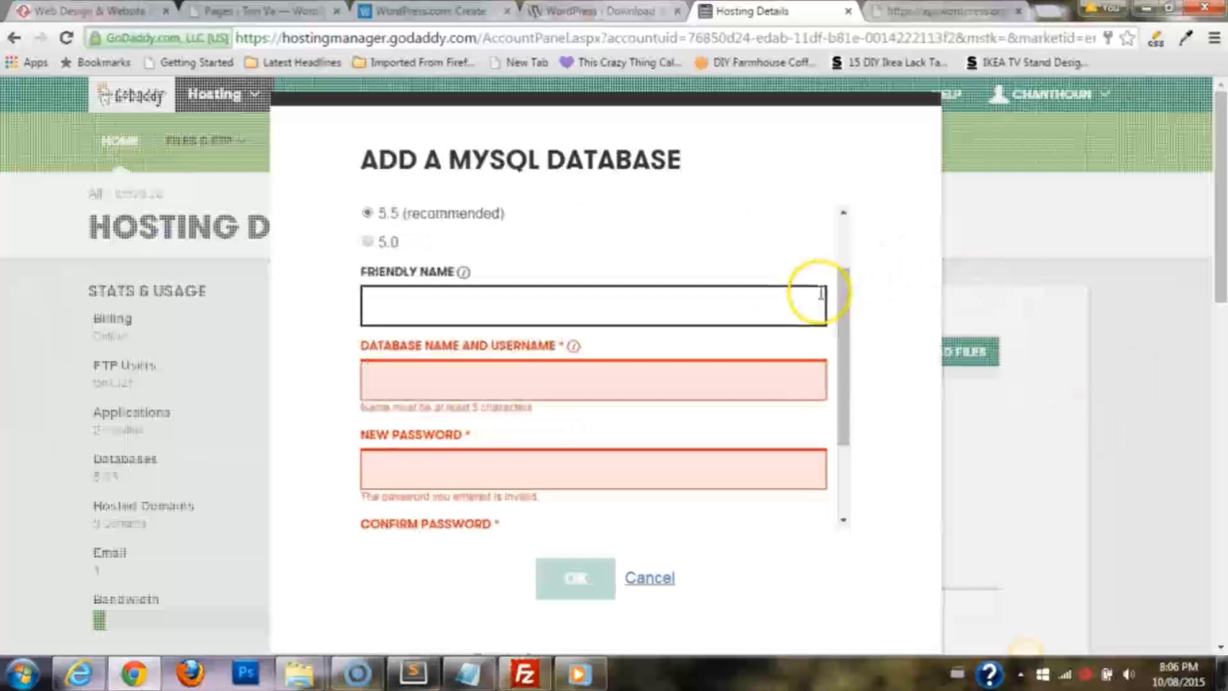
{"action": "left_click", "coordinate": [785, 305]}
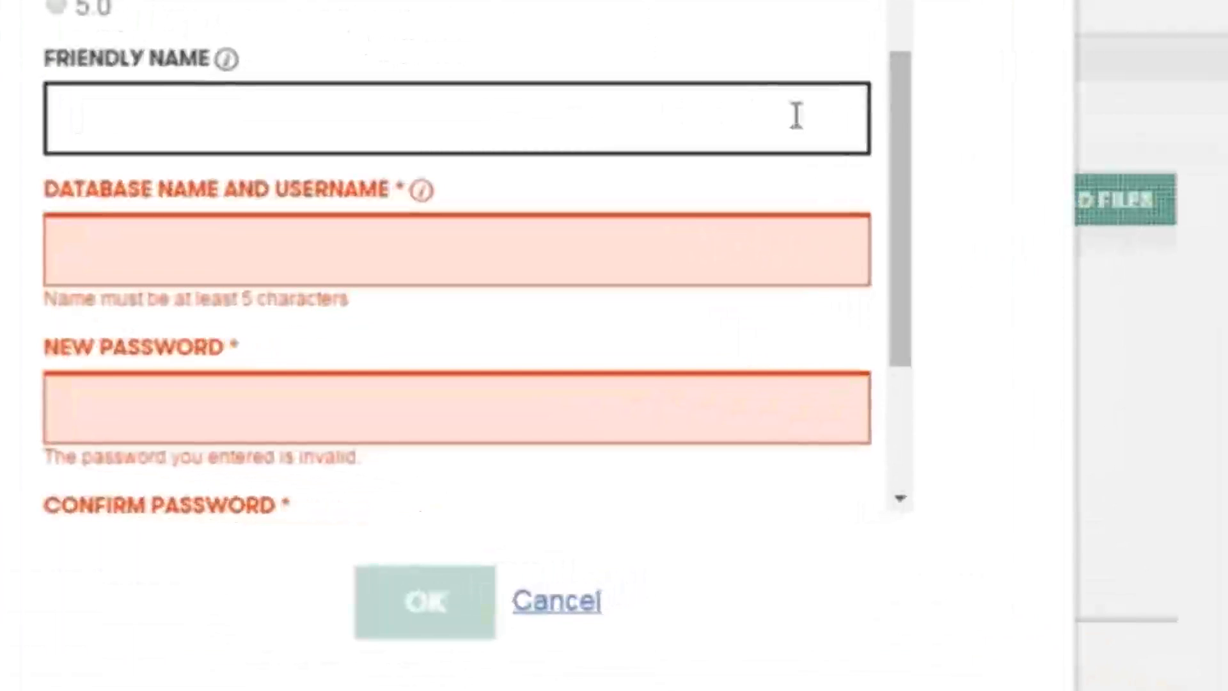
Enter friendly name newsite and database name/username newdeercreek, then move to the password field.
{"action": "type", "text": "newsite"}
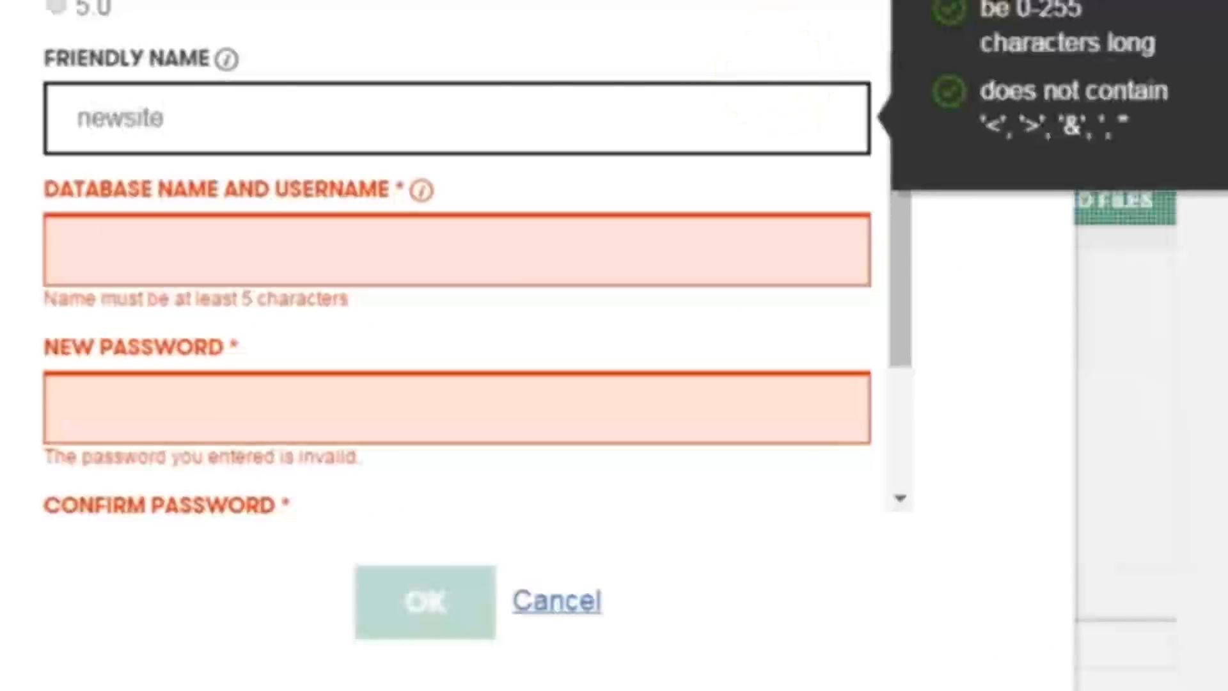
{"action": "left_click", "coordinate": [545, 271]}
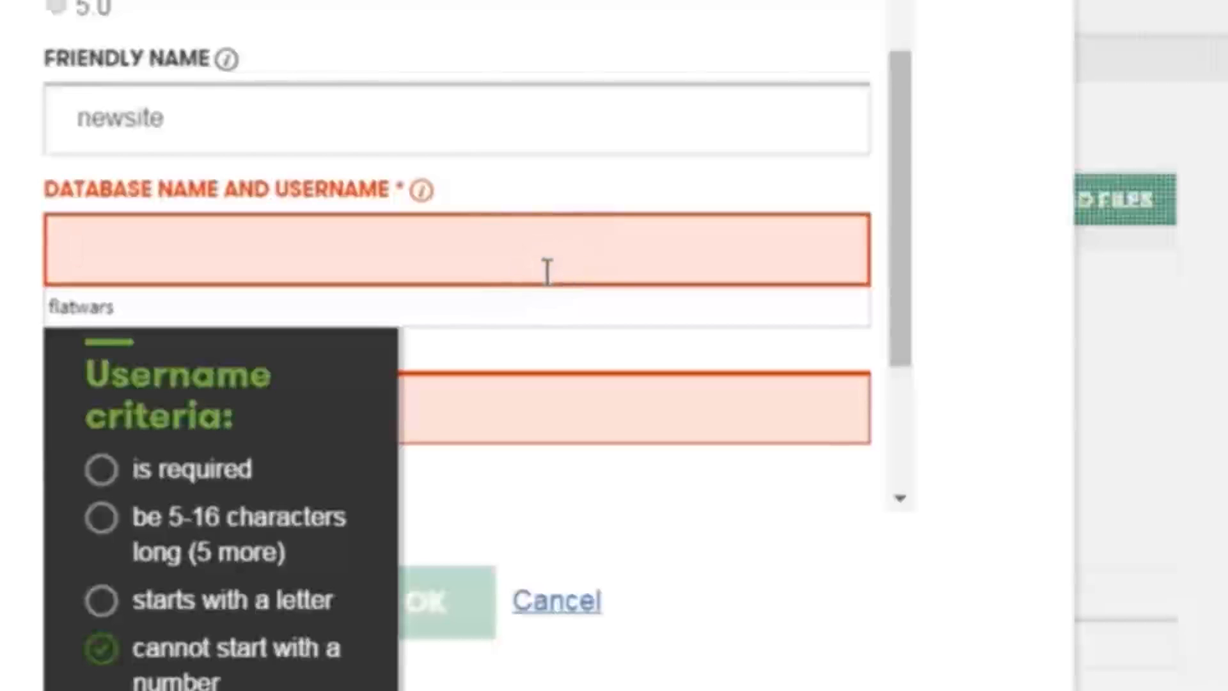
{"action": "type", "text": "newd"}
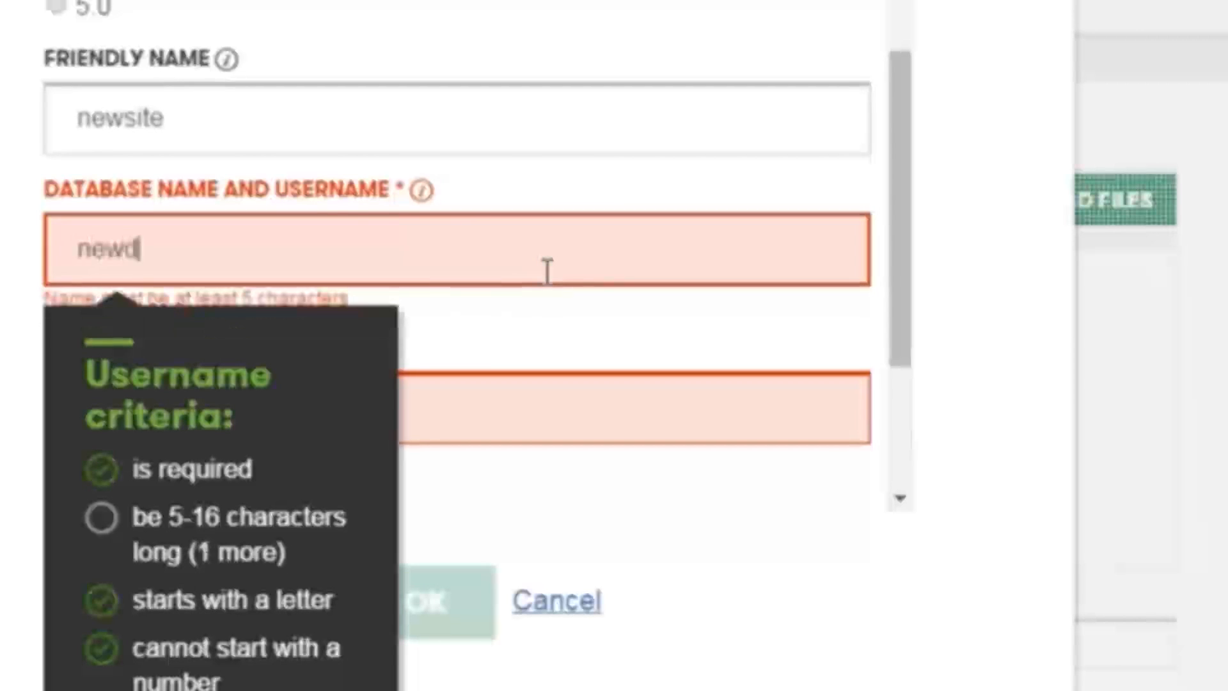
{"action": "type", "text": "eercreek"}
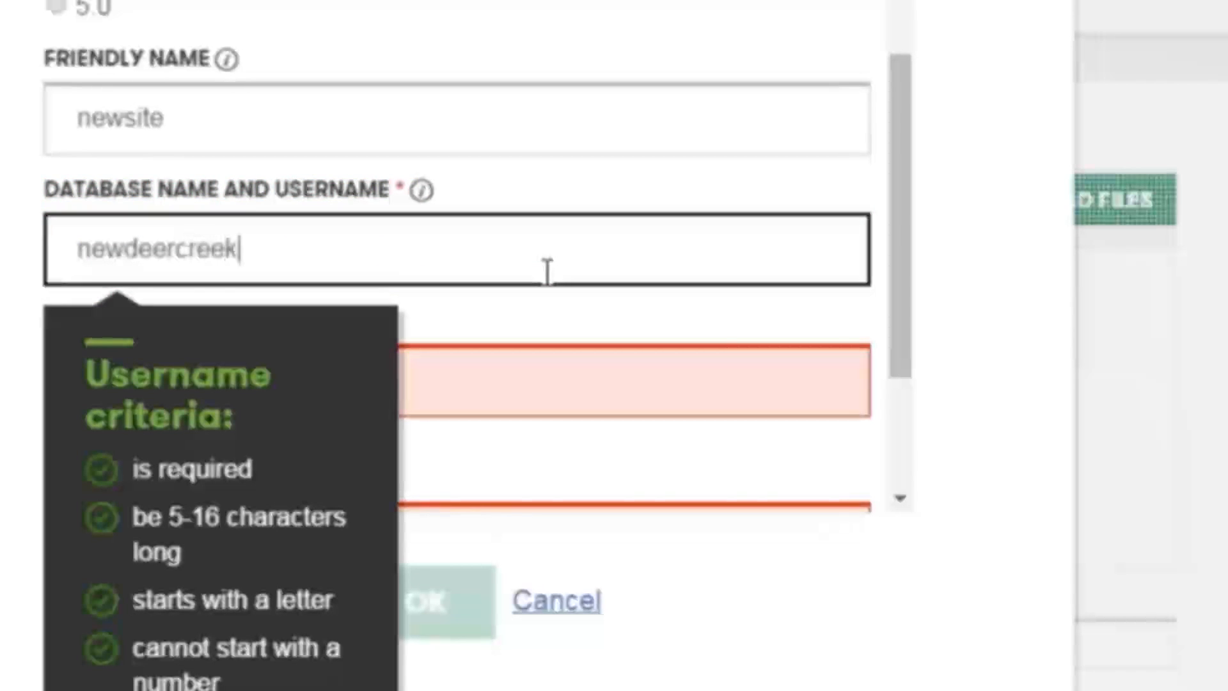
{"action": "scroll", "coordinate": [547, 272], "scroll_direction": "down", "scroll_amount": 3}
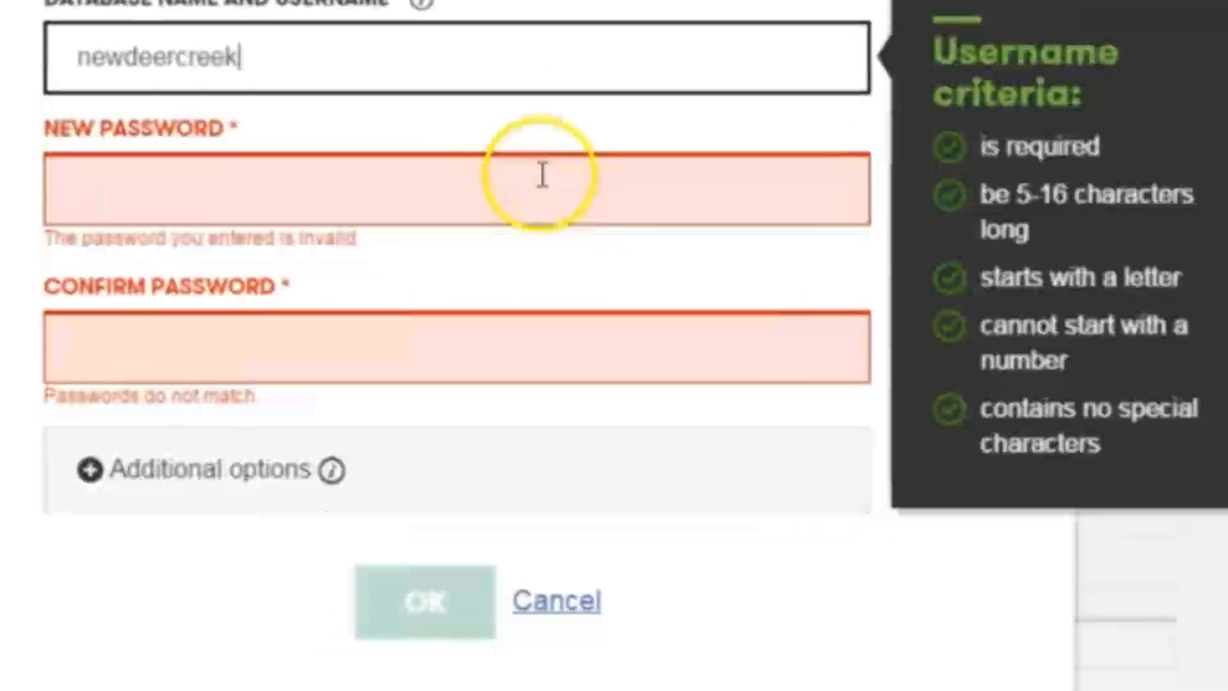
{"action": "left_click", "coordinate": [509, 188]}
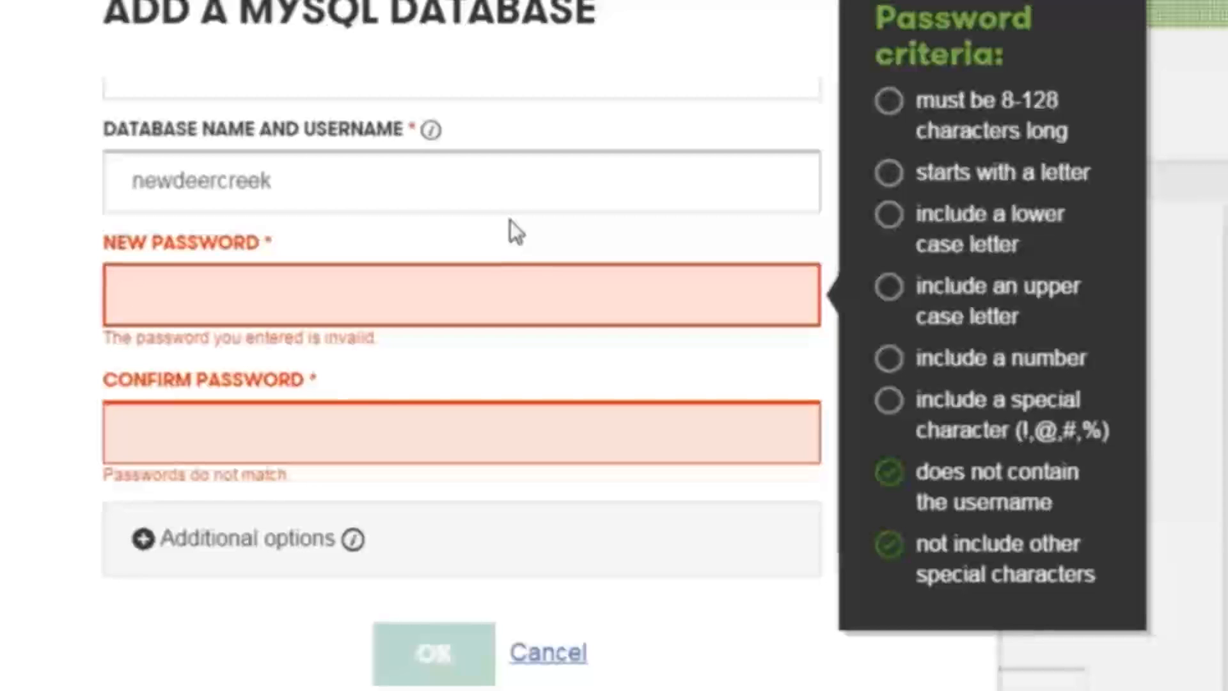
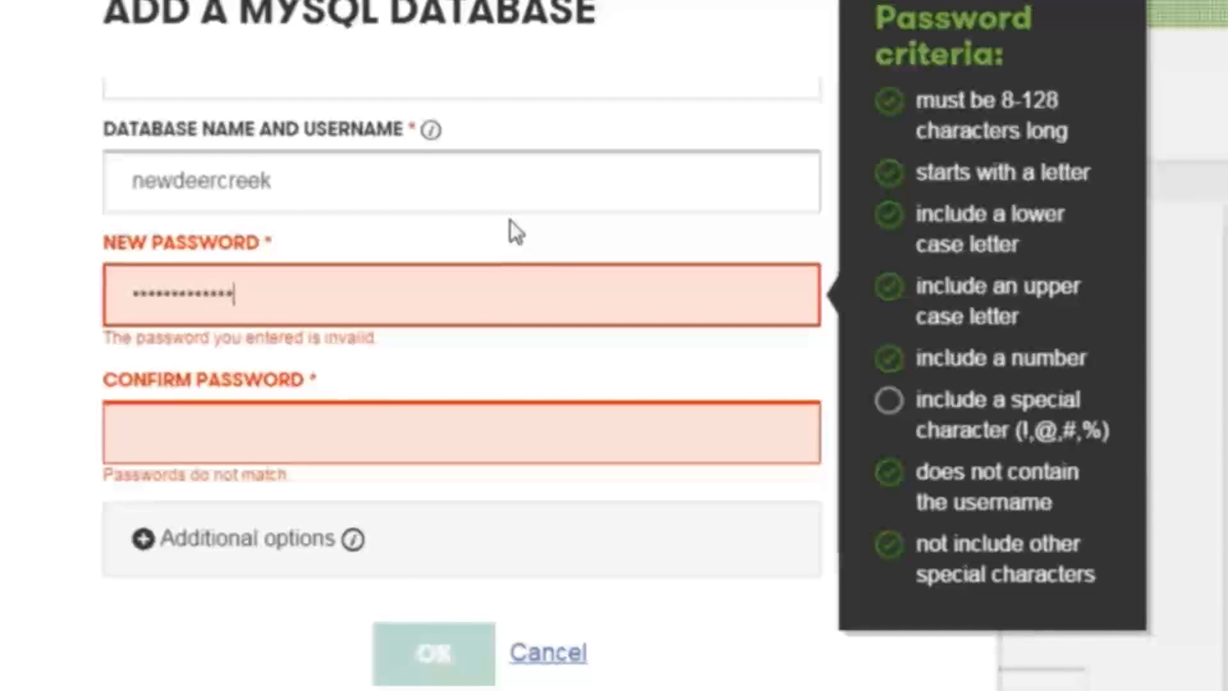
Enter and confirm the database password, then submit the newdeercreek database with OK.
{"action": "left_click", "coordinate": [496, 406]}
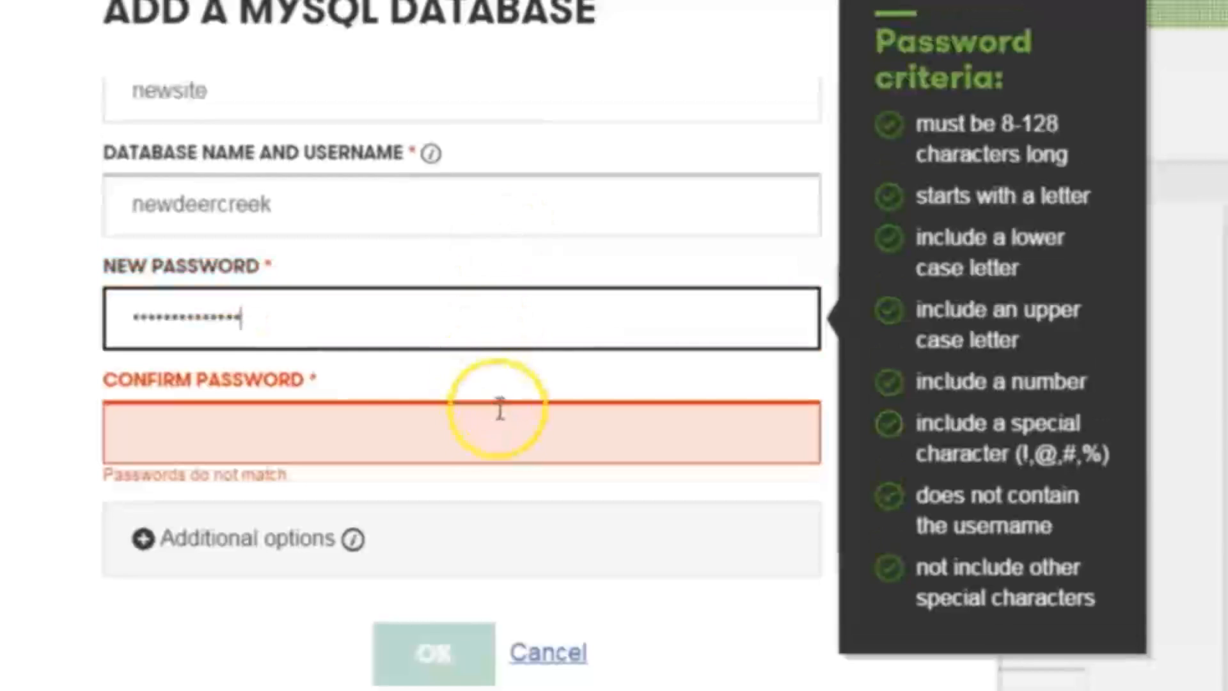
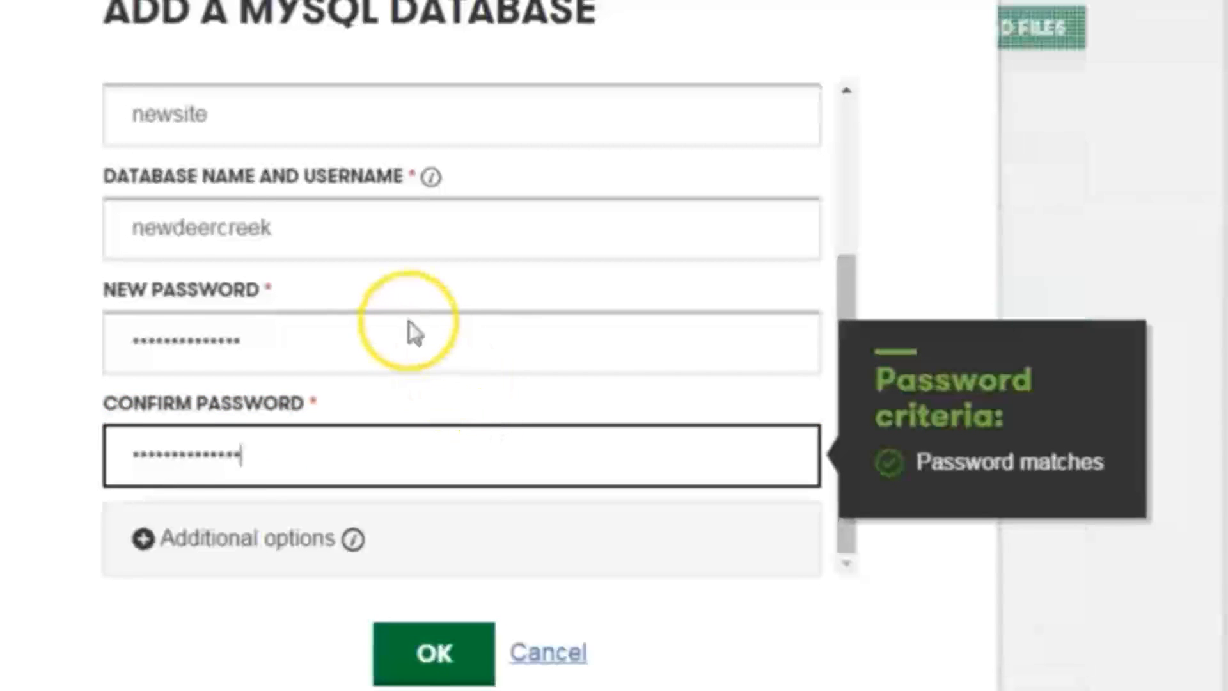
{"action": "scroll", "coordinate": [639, 339], "scroll_direction": "up", "scroll_amount": 2}
{"action": "left_click_drag", "start_coordinate": [847, 340], "coordinate": [858, 507]}
{"action": "left_click", "coordinate": [433, 662]}
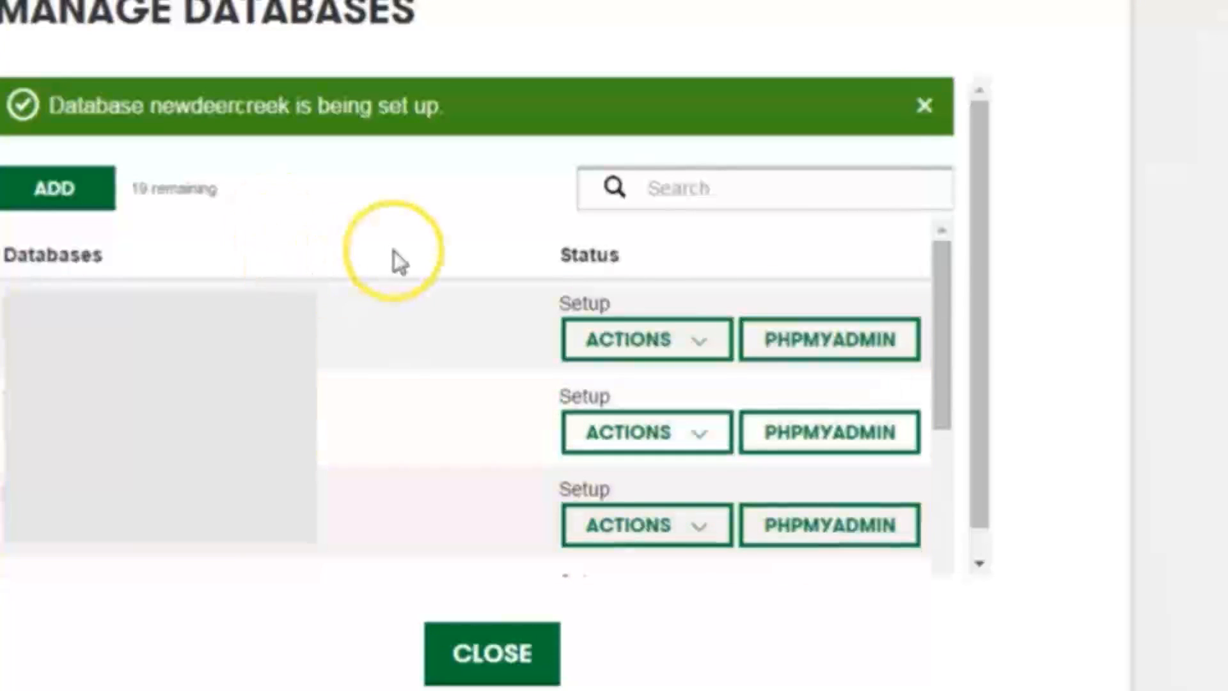
Scroll the Manage Databases list to locate the newdeercreek entry while it finishes setup.
{"action": "scroll", "coordinate": [393, 251], "scroll_direction": "down", "scroll_amount": 3}
{"action": "scroll", "coordinate": [393, 251], "scroll_direction": "down", "scroll_amount": 1}
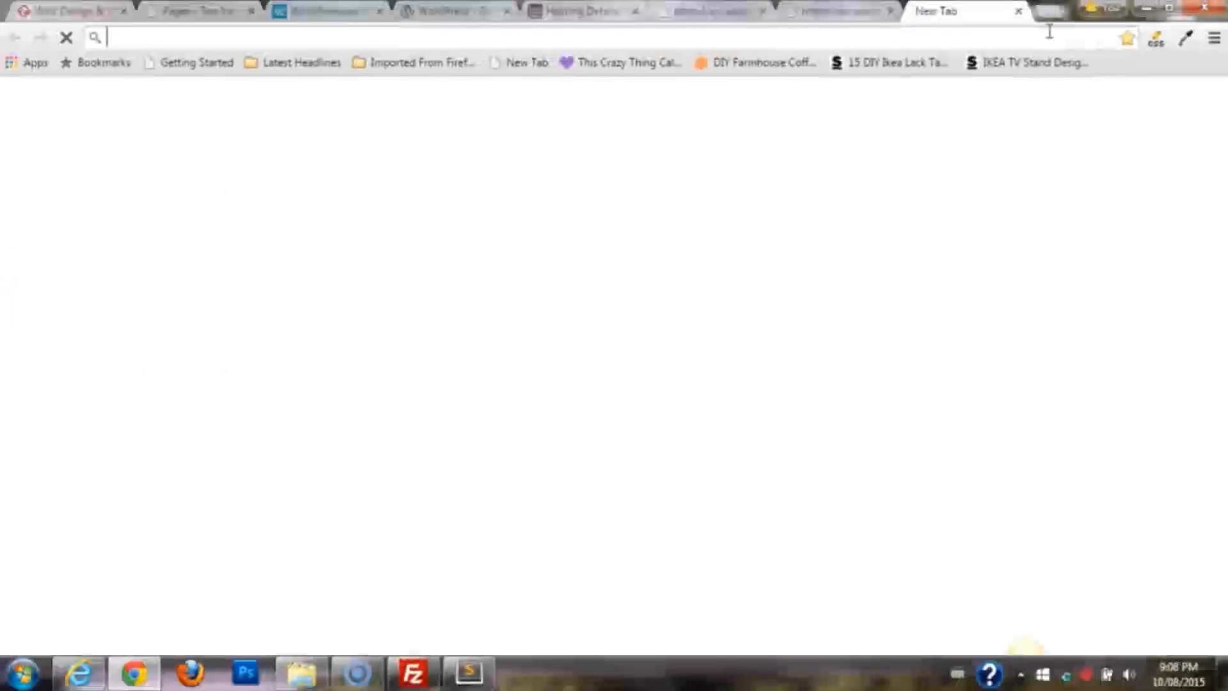
{"action": "type", "text": "www.tonva.ca/ne"}
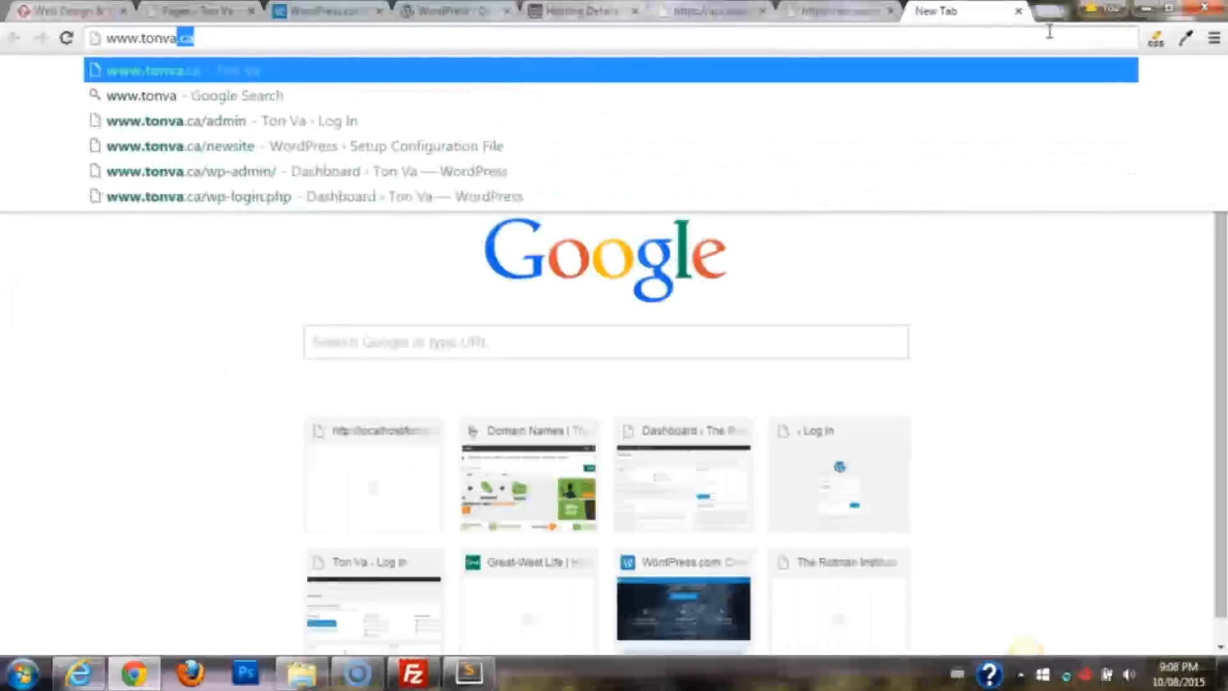
{"action": "type", "text": "wsite"}
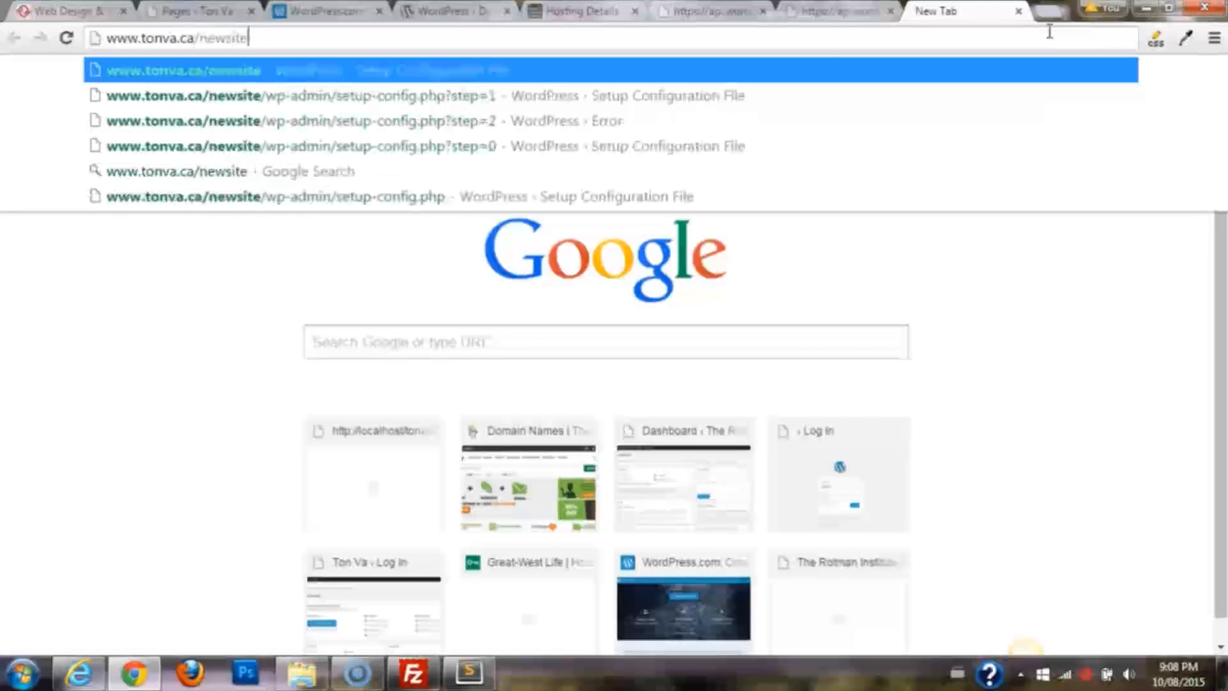
{"action": "key", "text": "Return"}
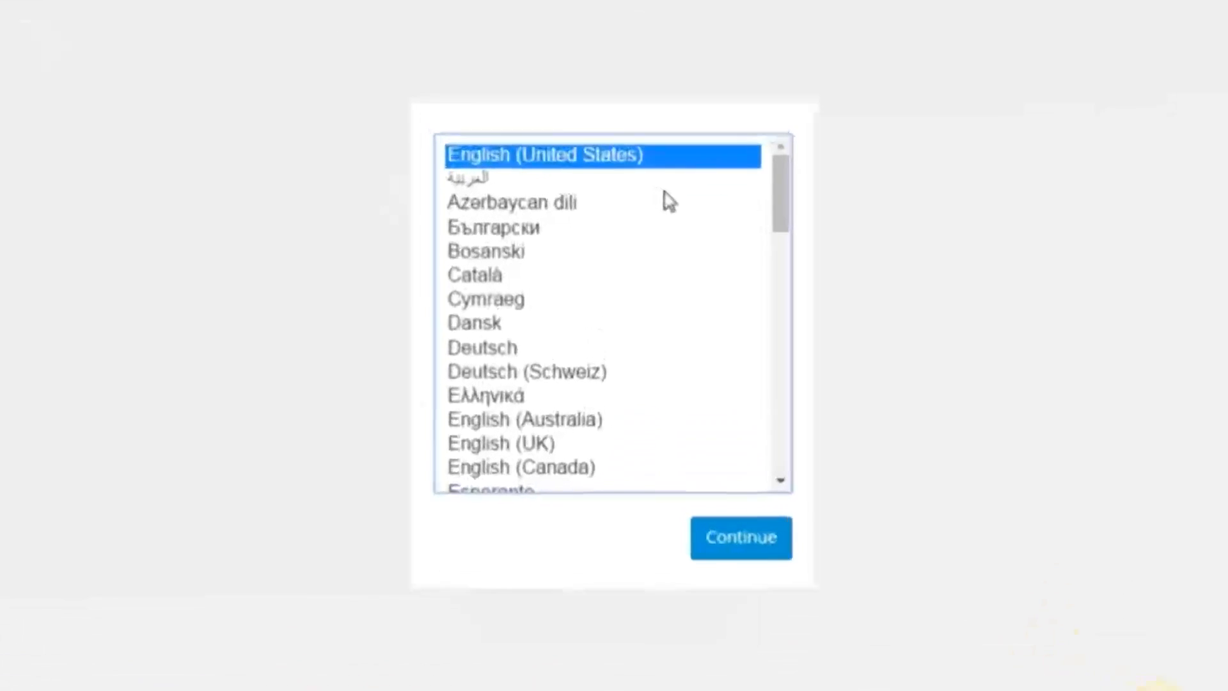
{"action": "left_click", "coordinate": [656, 141]}
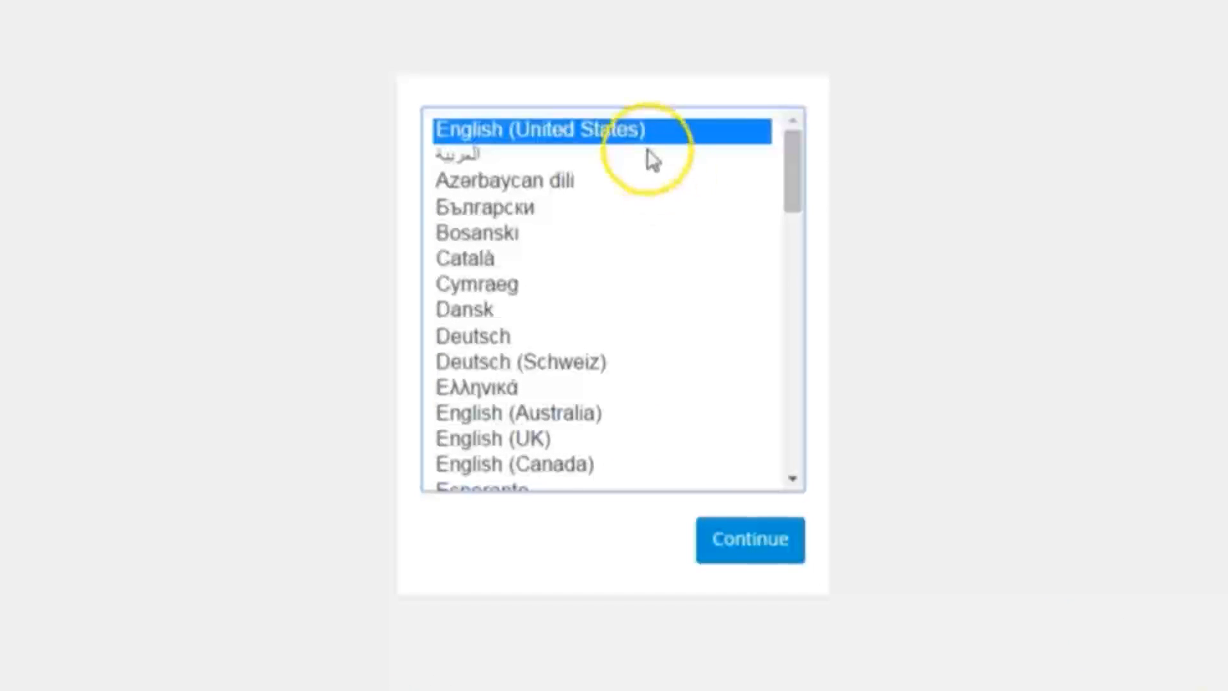
{"action": "left_click", "coordinate": [779, 528]}
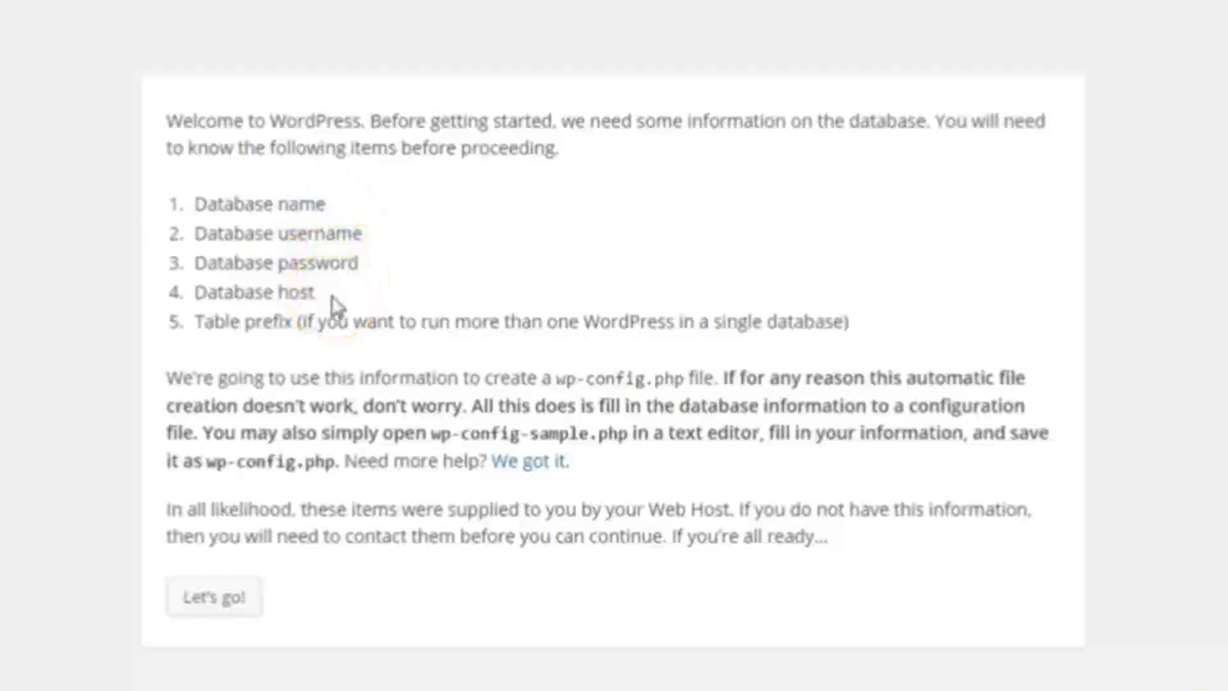
{"action": "left_click", "coordinate": [229, 606]}
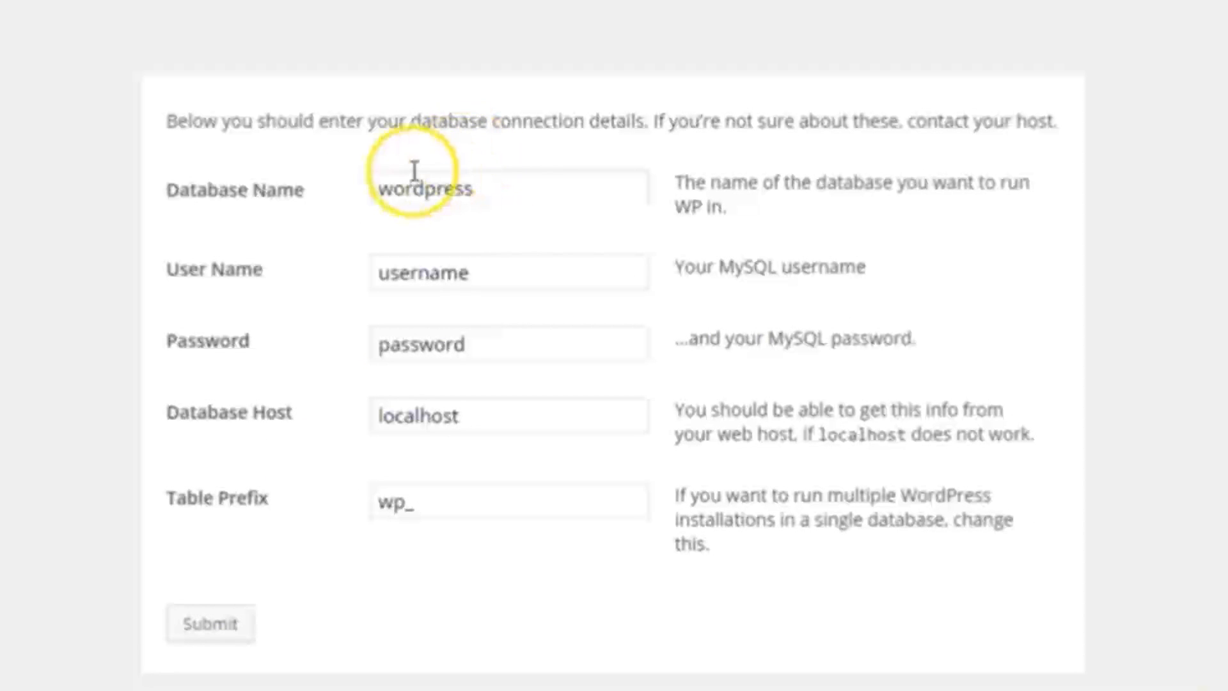
{"action": "left_click", "coordinate": [554, 193]}
{"action": "key", "text": "ctrl+a"}
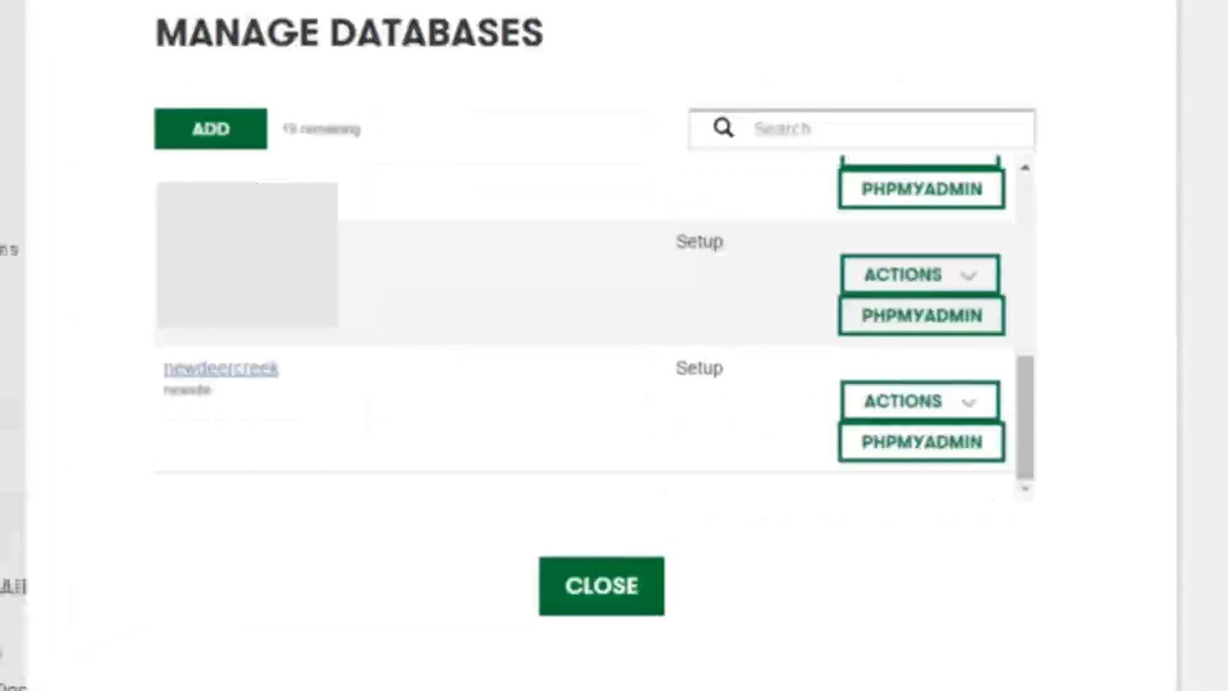
Open the newdeercreek database details and select its name newdeercreek for copying.
{"action": "left_click", "coordinate": [265, 369]}
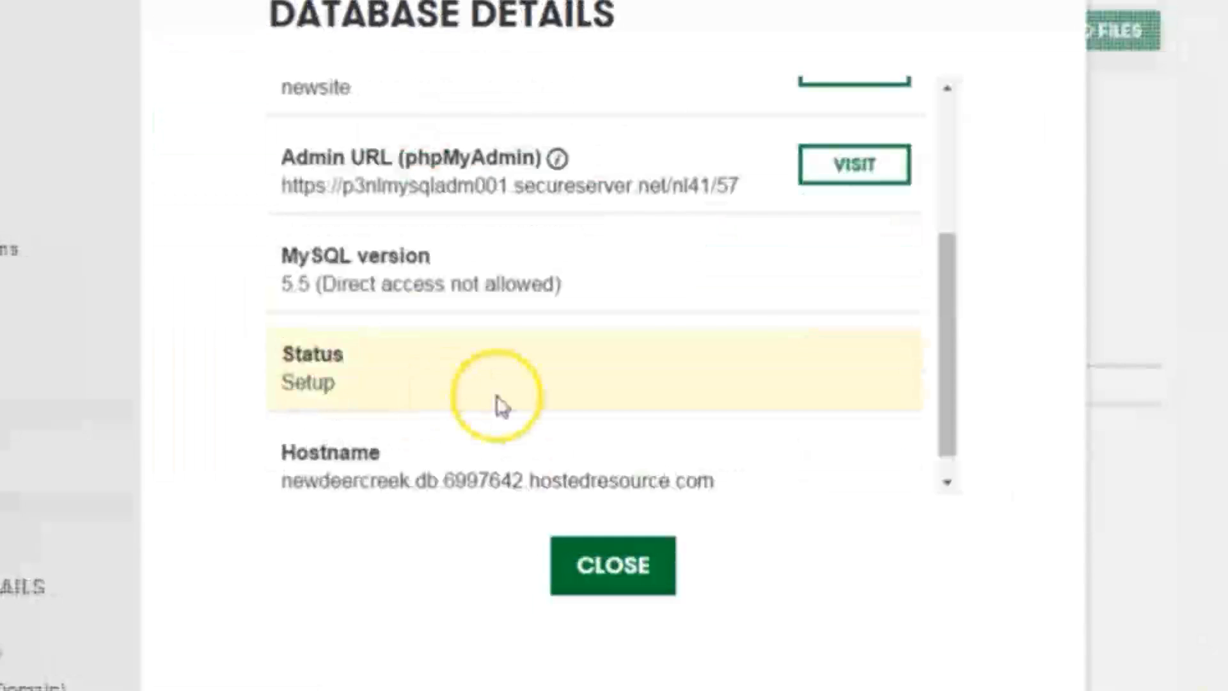
{"action": "scroll", "coordinate": [498, 403], "scroll_direction": "up", "scroll_amount": 2}
{"action": "scroll", "coordinate": [497, 403], "scroll_direction": "up", "scroll_amount": 2}
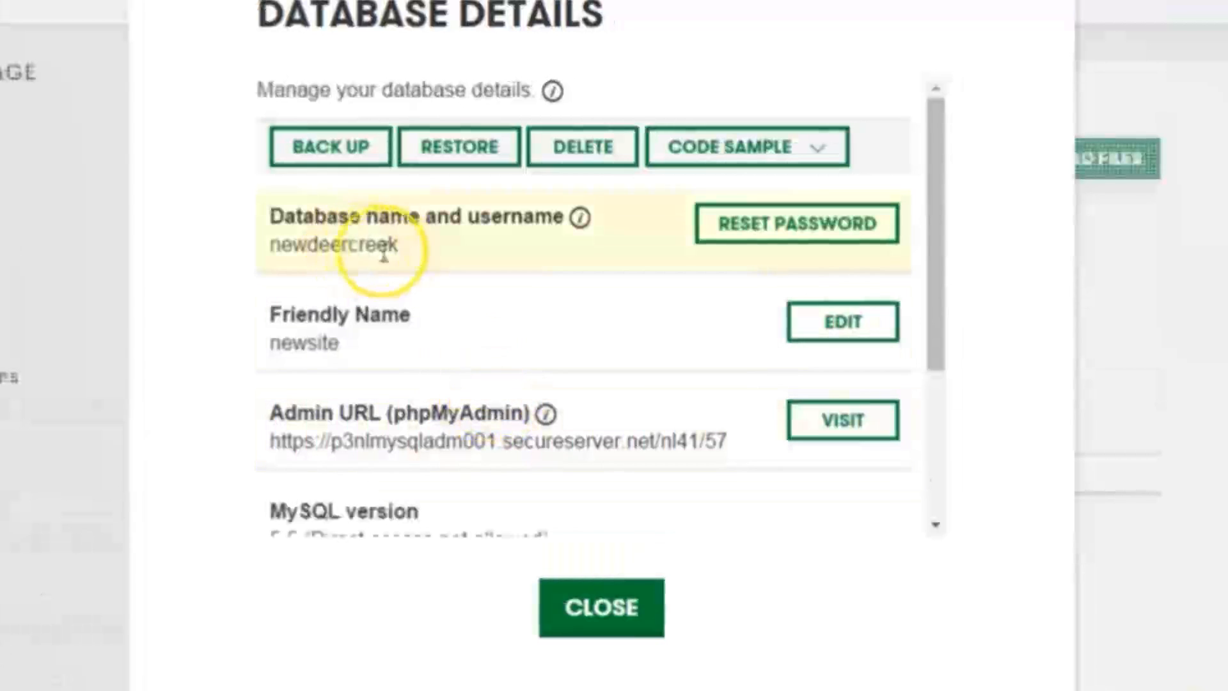
{"action": "left_click_drag", "start_coordinate": [403, 248], "coordinate": [270, 255]}
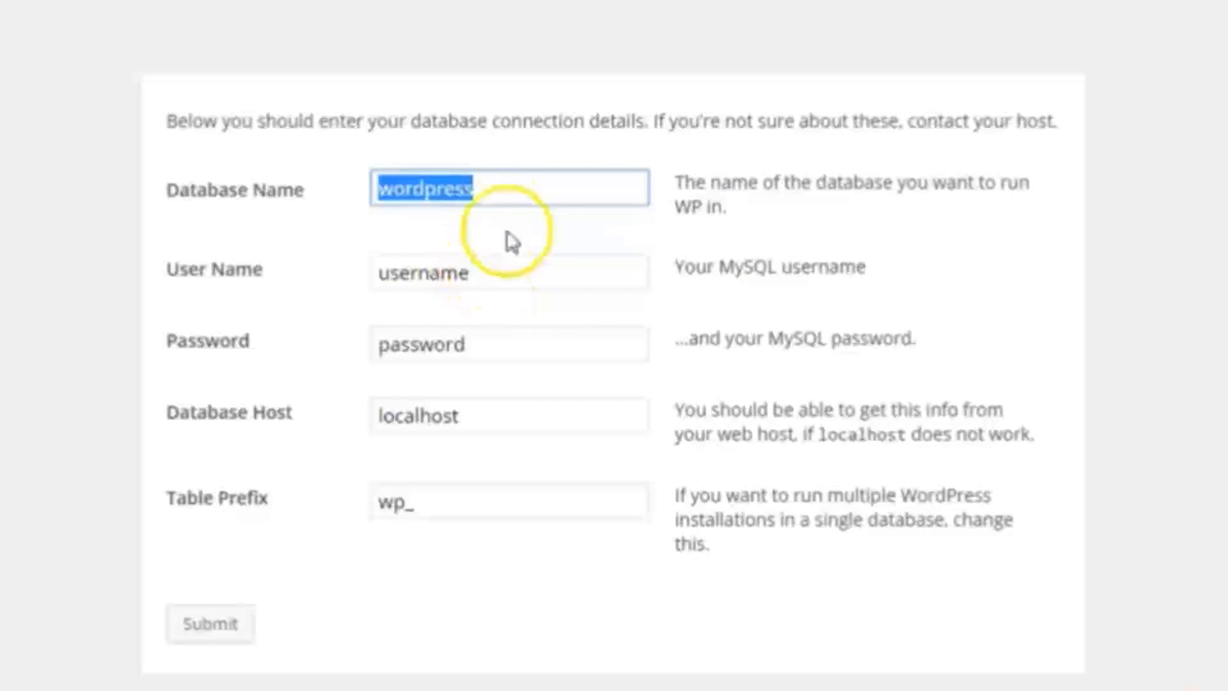
Replace the default database name and user name with newdeercreek and paste in the database password.
{"action": "type", "text": "newdeercreek"}
{"action": "left_click_drag", "start_coordinate": [484, 270], "coordinate": [324, 275]}
{"action": "type", "text": "newdeercreek"}
{"action": "left_click", "coordinate": [448, 345]}
{"action": "double_click", "coordinate": [452, 350]}
{"action": "key", "text": "BackSpace"}
{"action": "key", "text": "ctrl+v"}
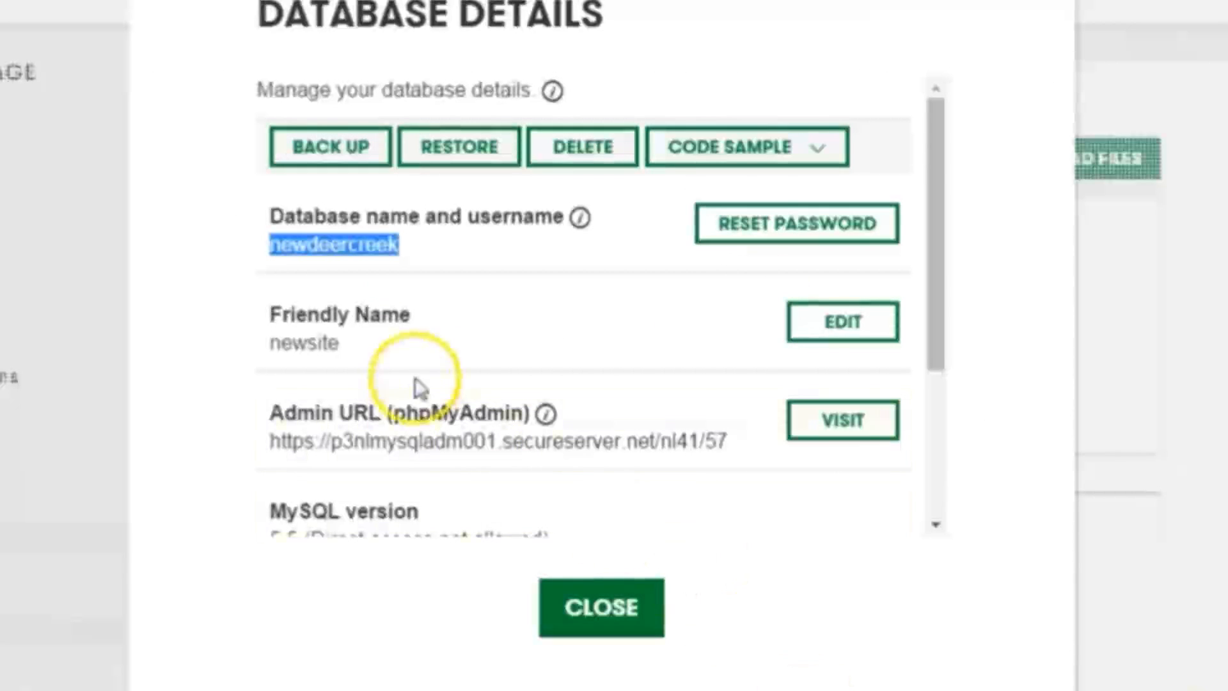
Set Database Host to the copied GoDaddy hostname instead of localhost and submit the connection details.
{"action": "scroll", "coordinate": [594, 328], "scroll_direction": "down", "scroll_amount": 4}
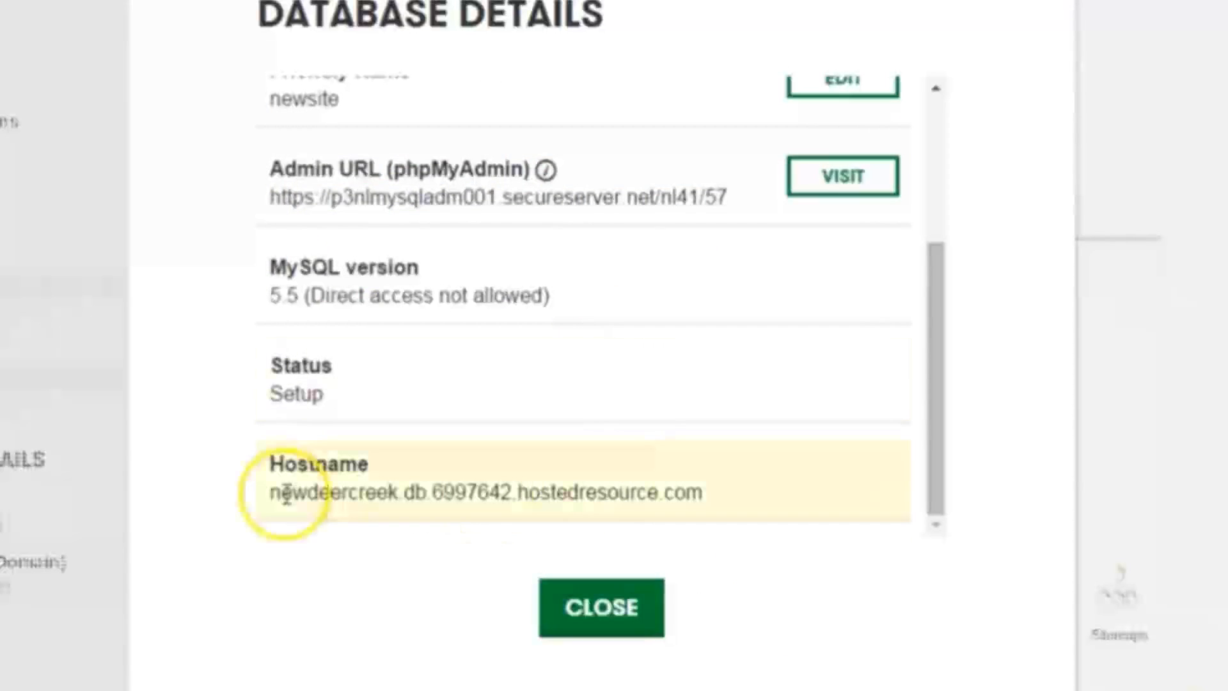
{"action": "left_click_drag", "start_coordinate": [444, 492], "coordinate": [721, 499]}
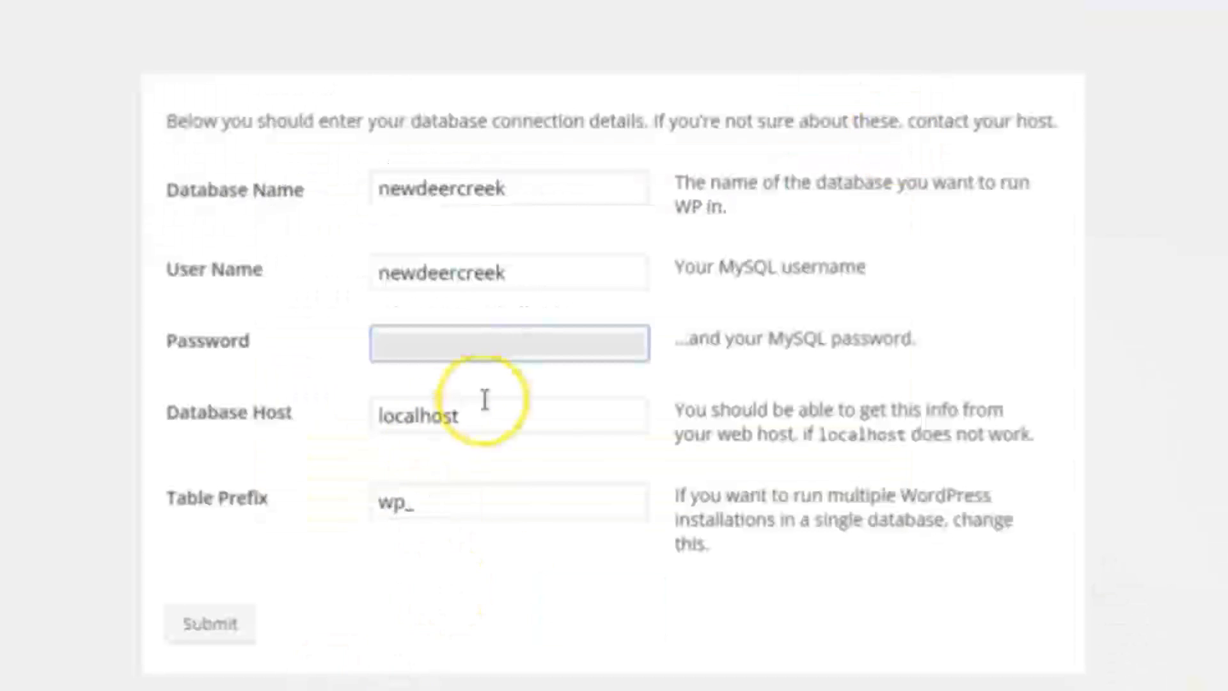
{"action": "left_click_drag", "start_coordinate": [483, 401], "coordinate": [321, 417]}
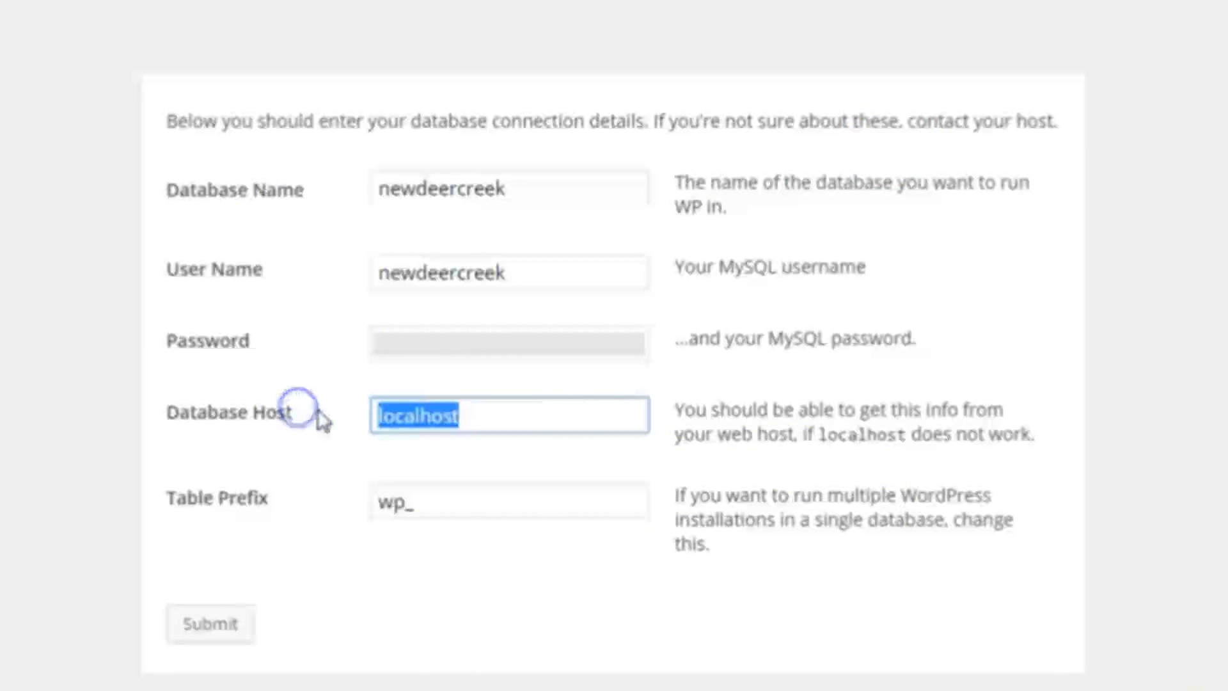
{"action": "key", "text": "ctrl+v"}
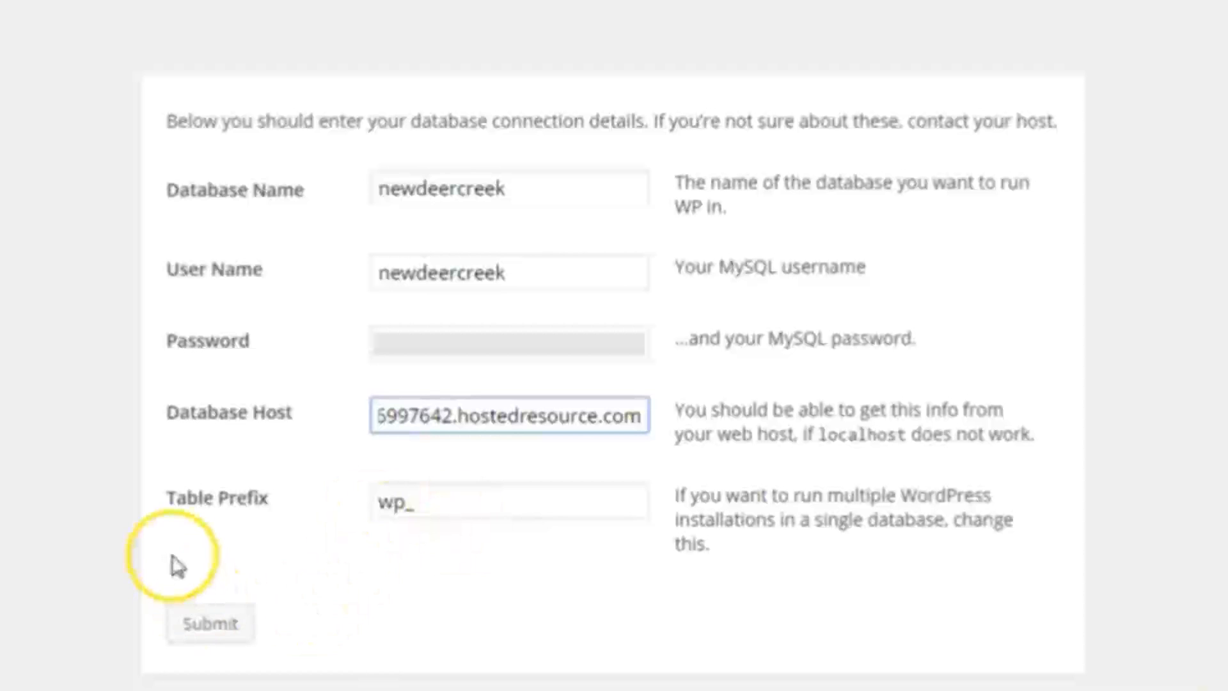
{"action": "left_click", "coordinate": [211, 627]}
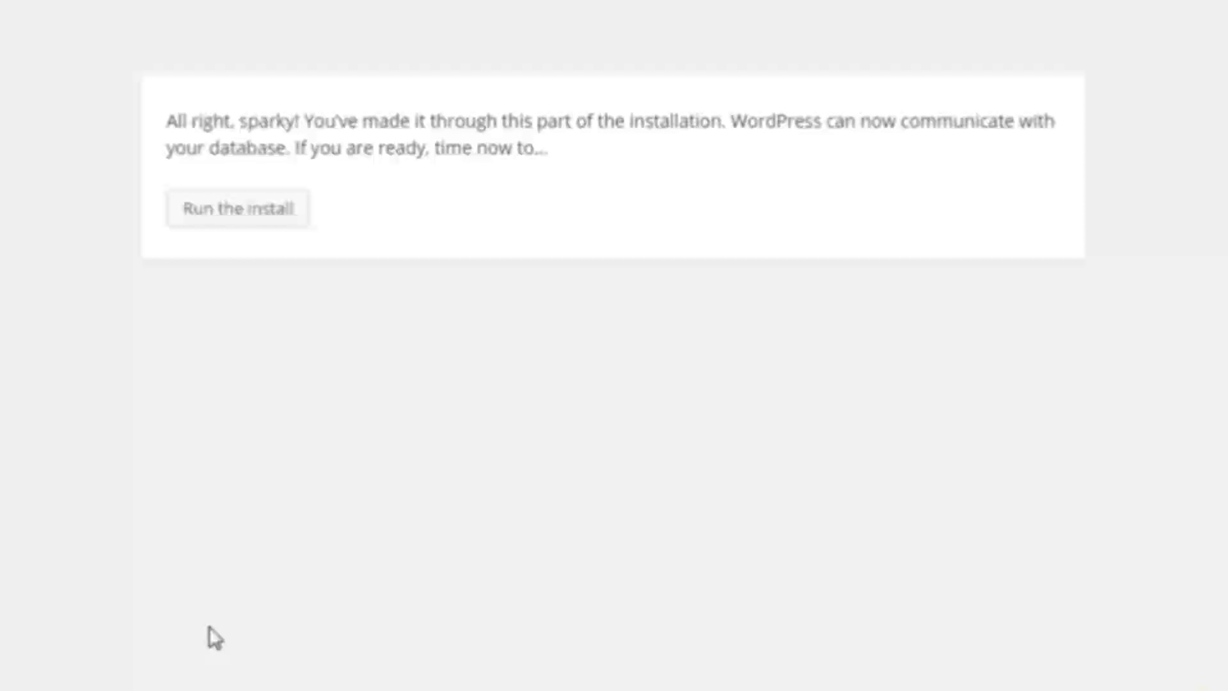
Start the install, entering site title New Deer Creek, an admin username, and the password twice.
{"action": "left_click", "coordinate": [230, 207]}
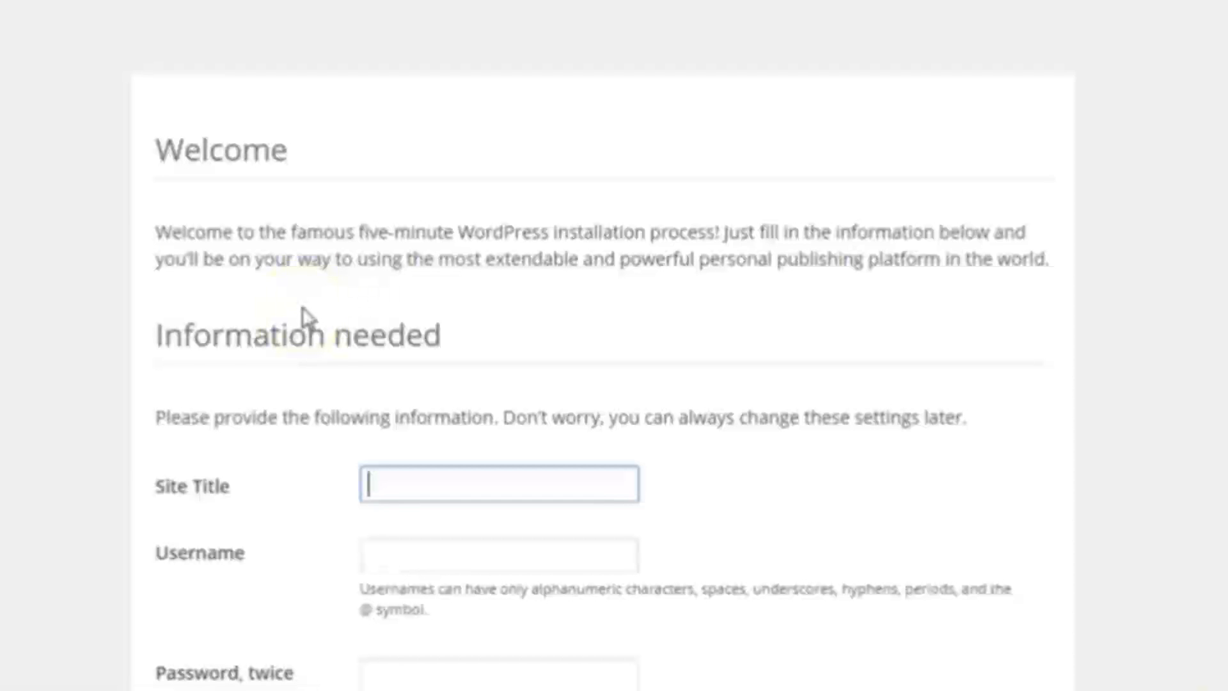
{"action": "scroll", "coordinate": [625, 255], "scroll_direction": "down", "scroll_amount": 4}
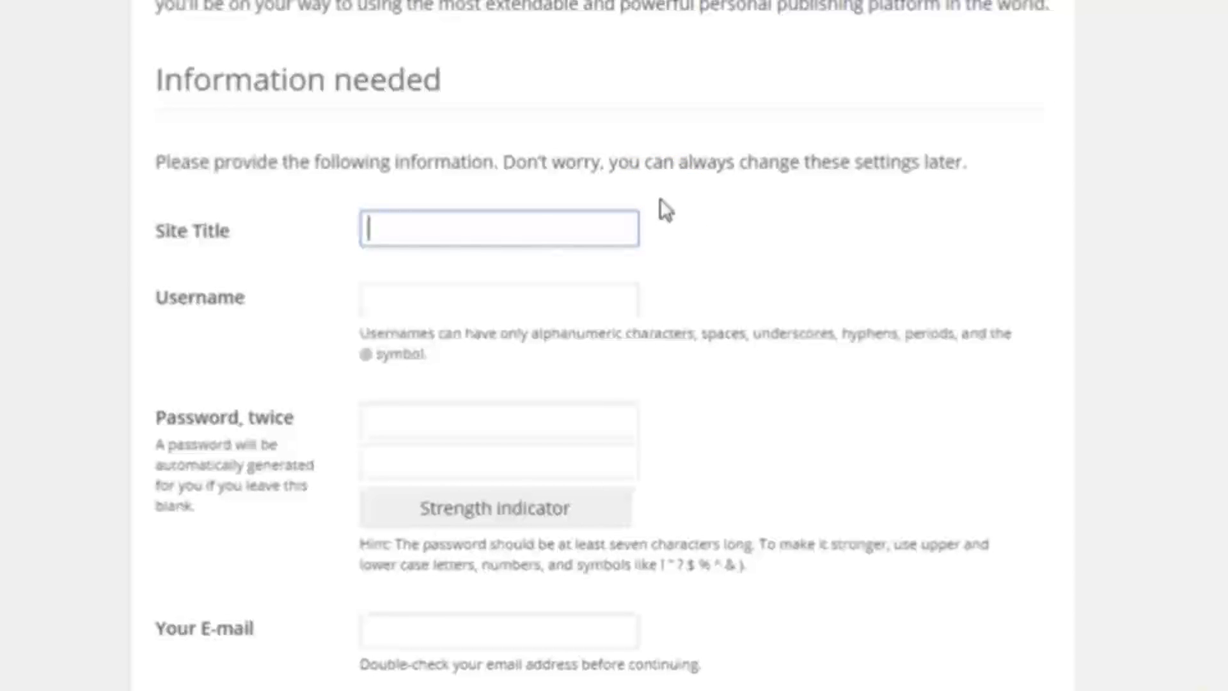
{"action": "type", "text": "ew Deer Creek"}
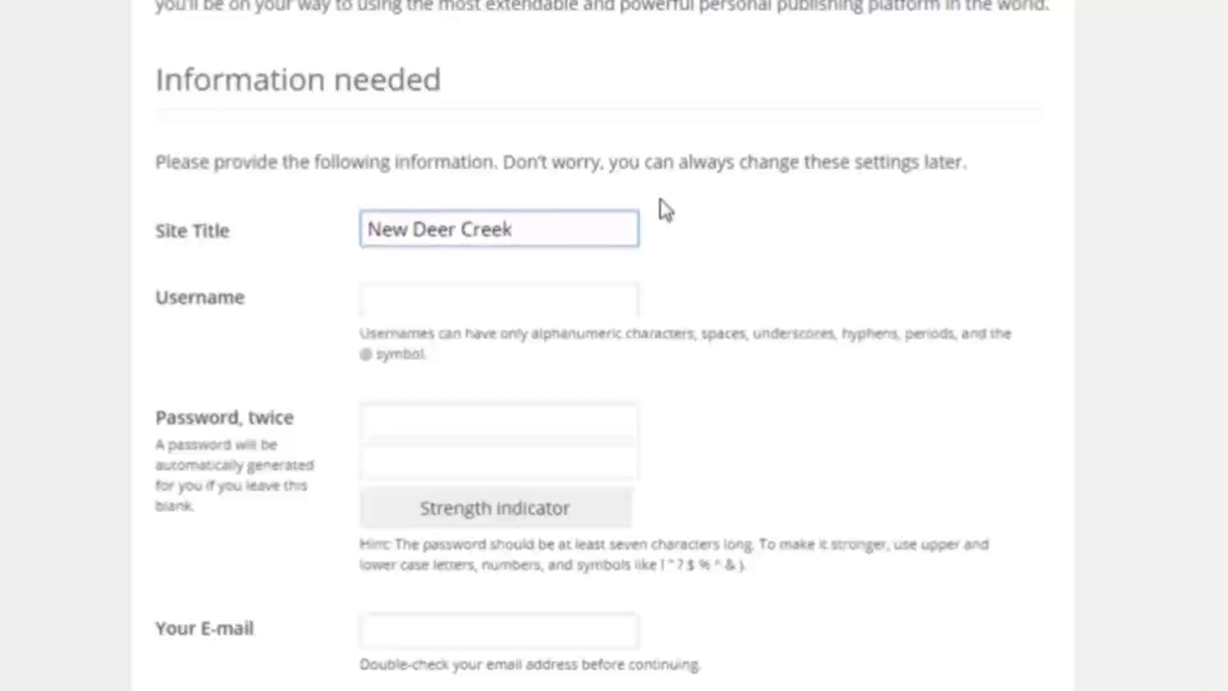
{"action": "left_click", "coordinate": [599, 291]}
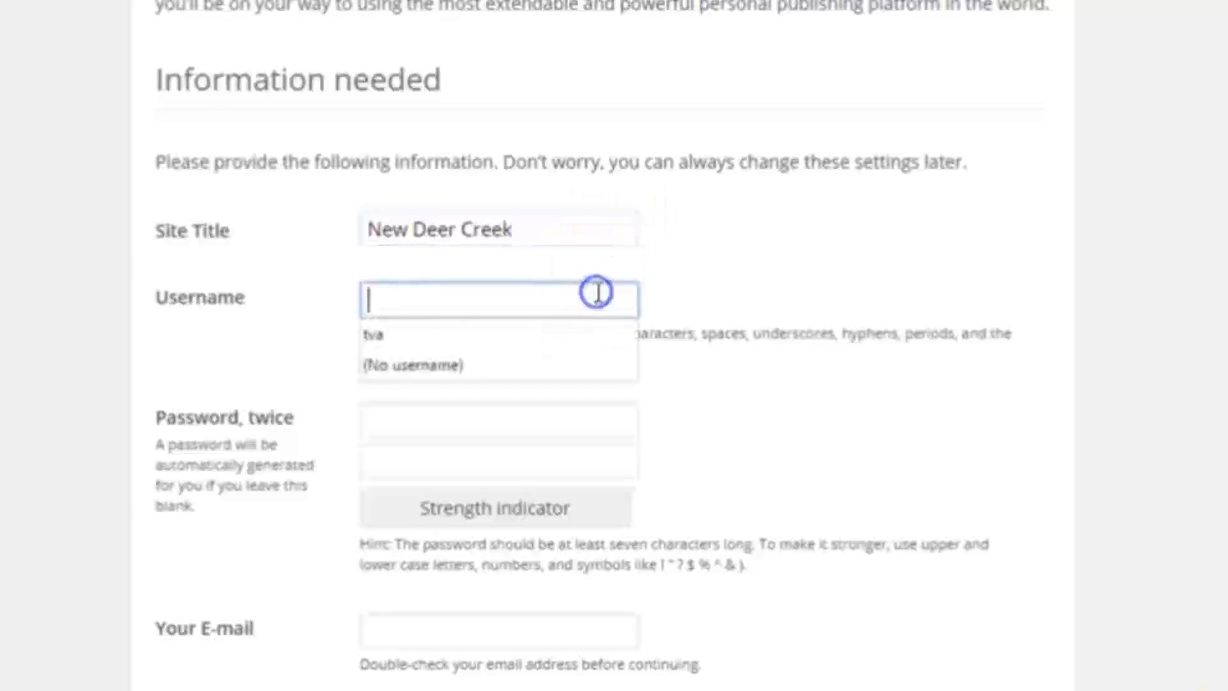
{"action": "type", "text": "d"}
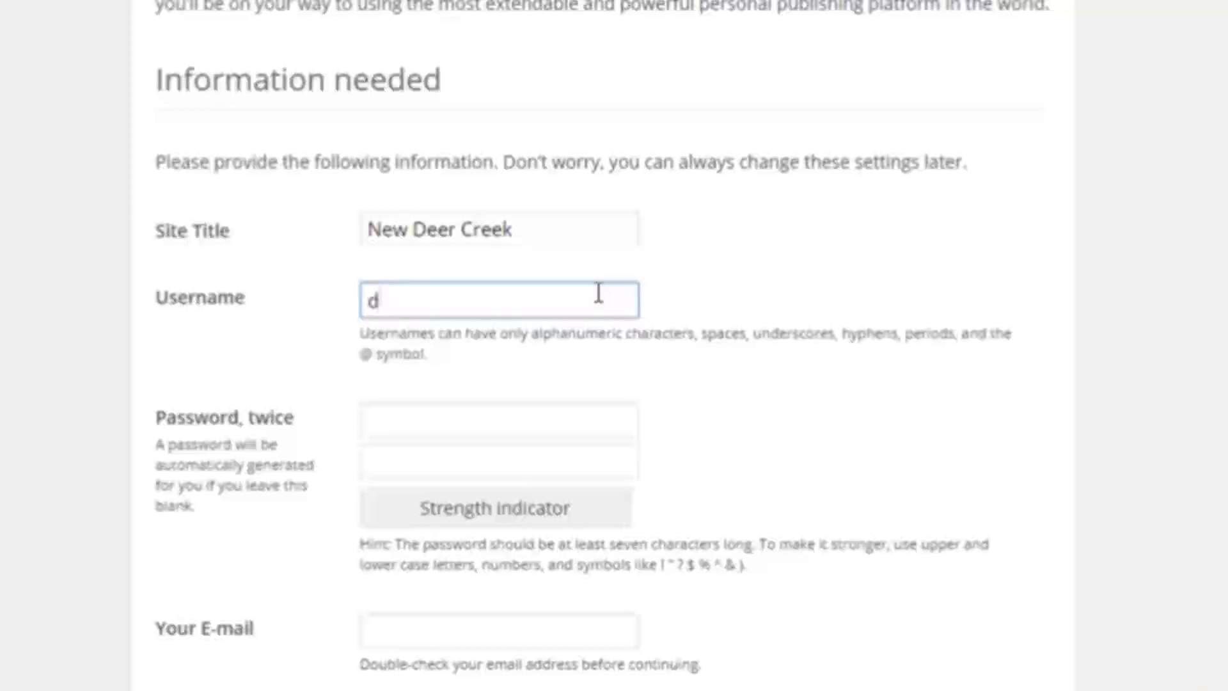
{"action": "type", "text": "eercreek"}
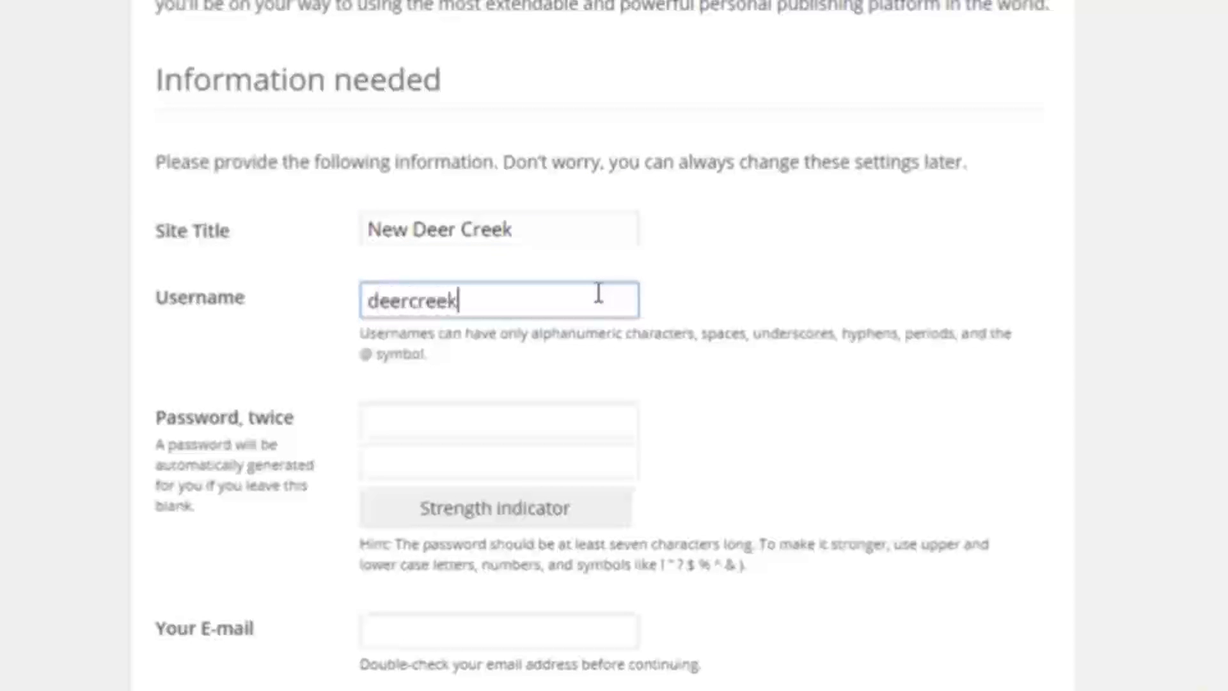
{"action": "left_click", "coordinate": [583, 420]}
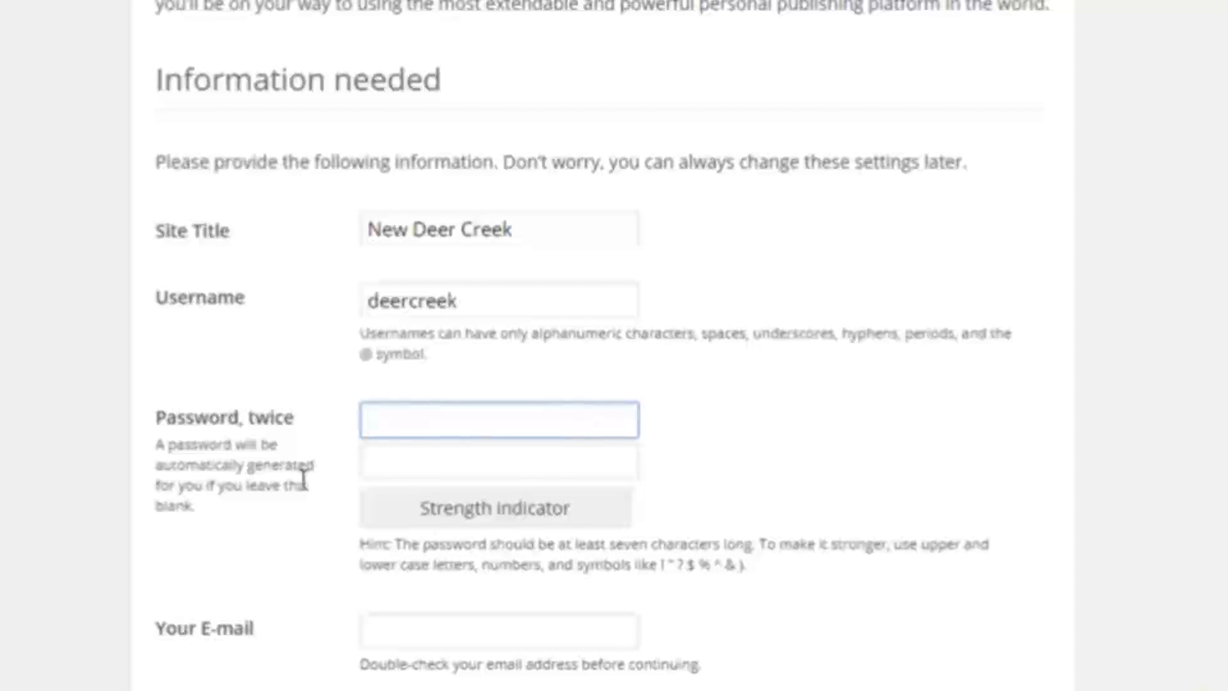
{"action": "type", "text": "••••••••••"}
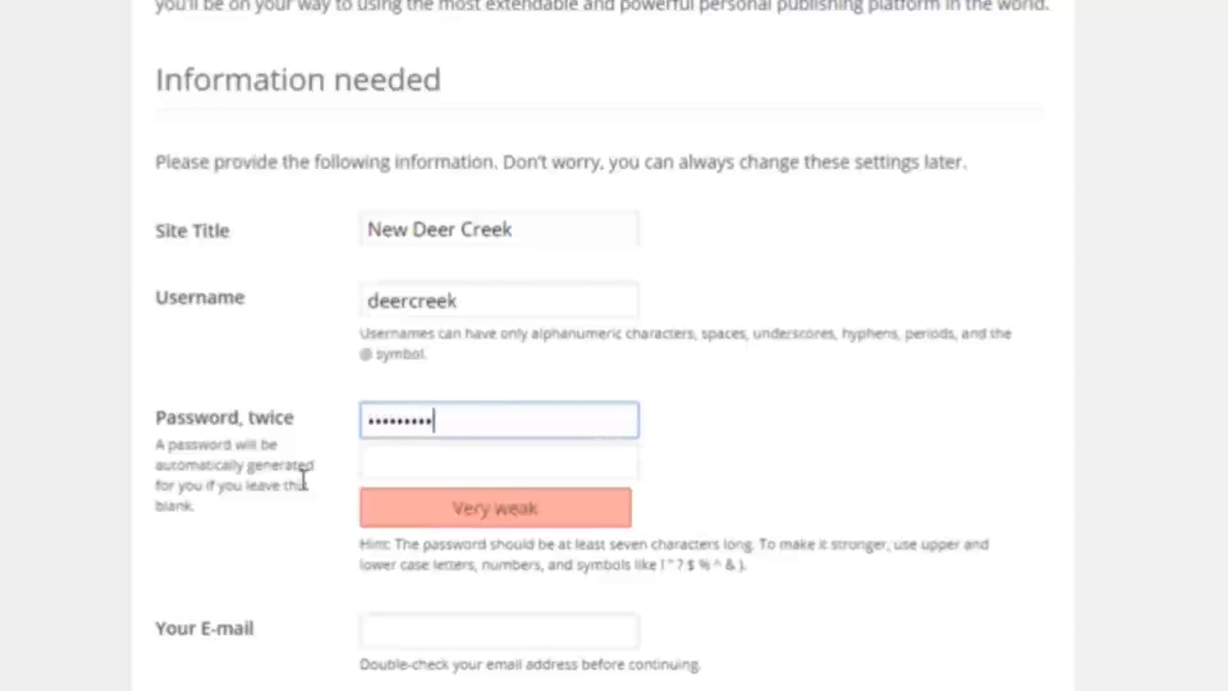
{"action": "type", "text": "•••••"}
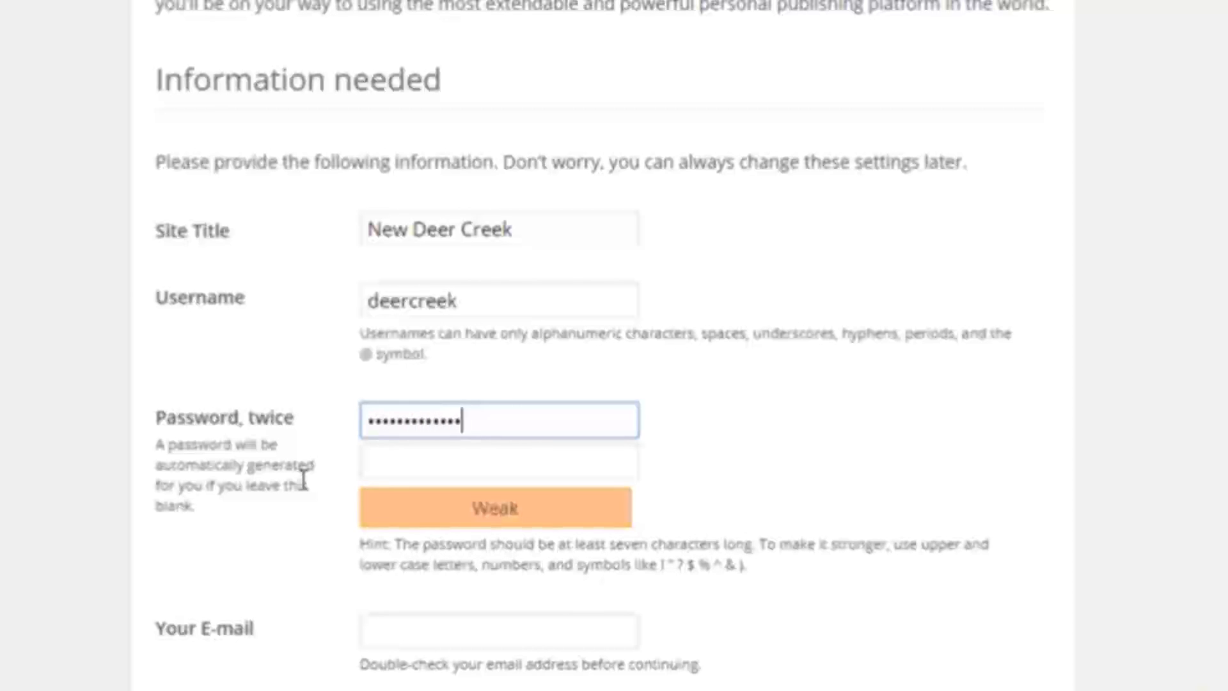
{"action": "key", "text": "Tab"}
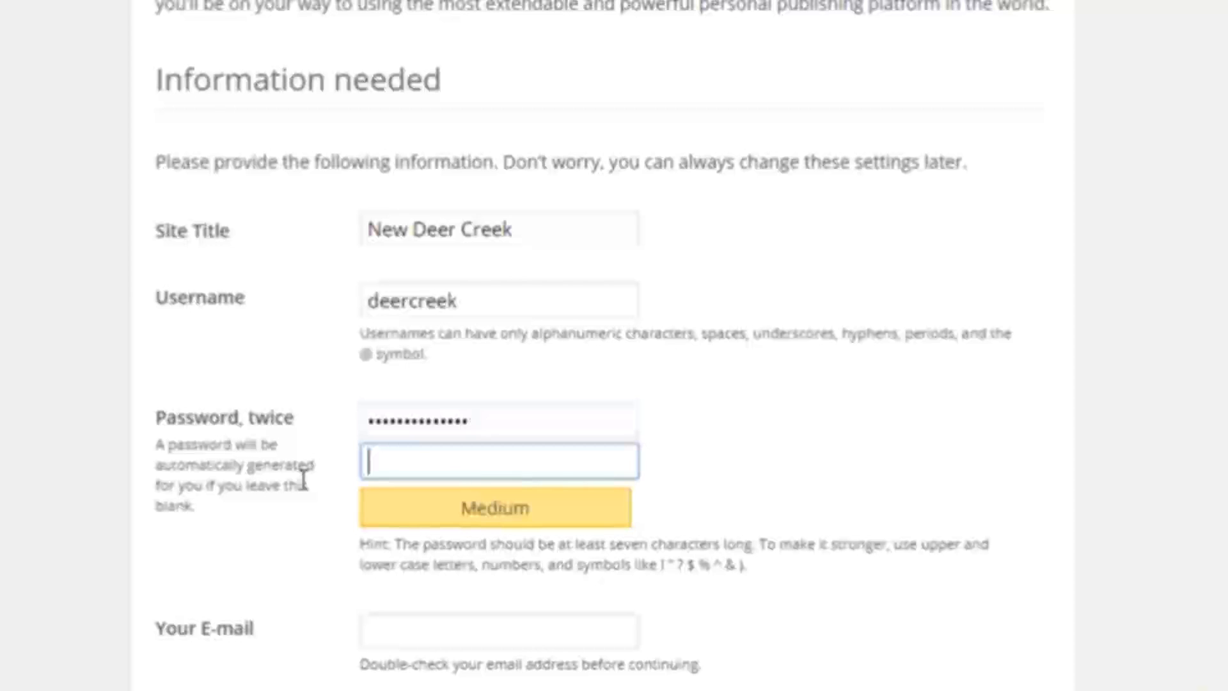
{"action": "type", "text": "•••••••••"}
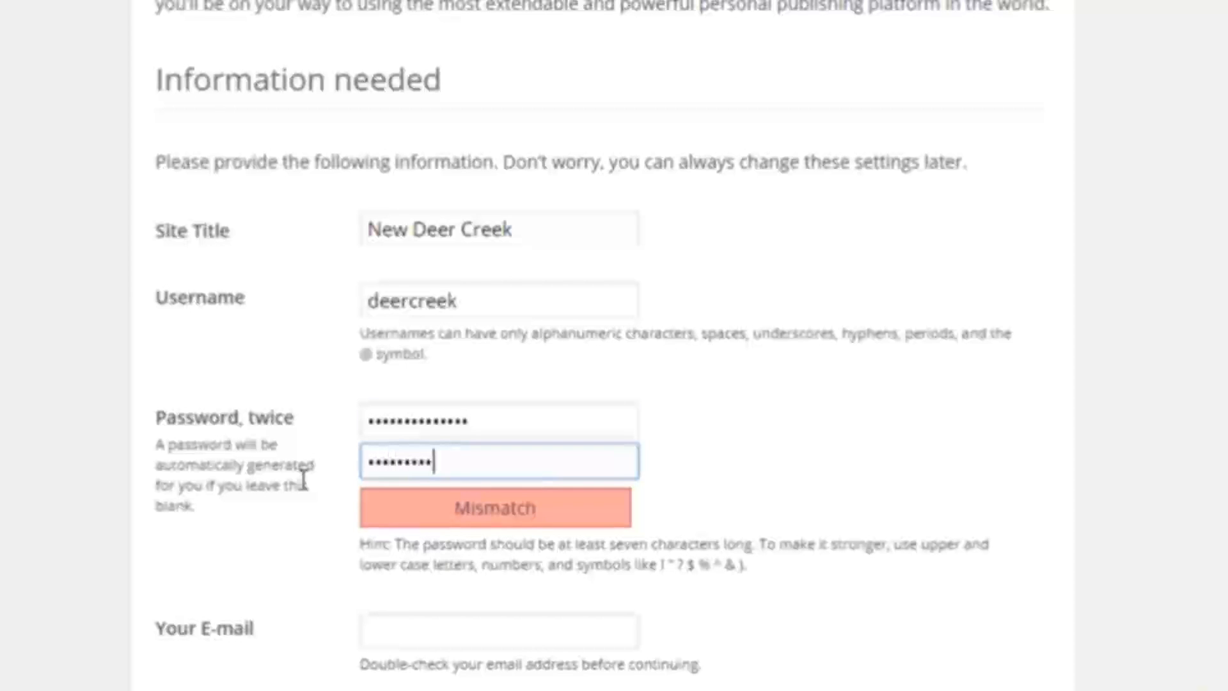
{"action": "type", "text": "••••"}
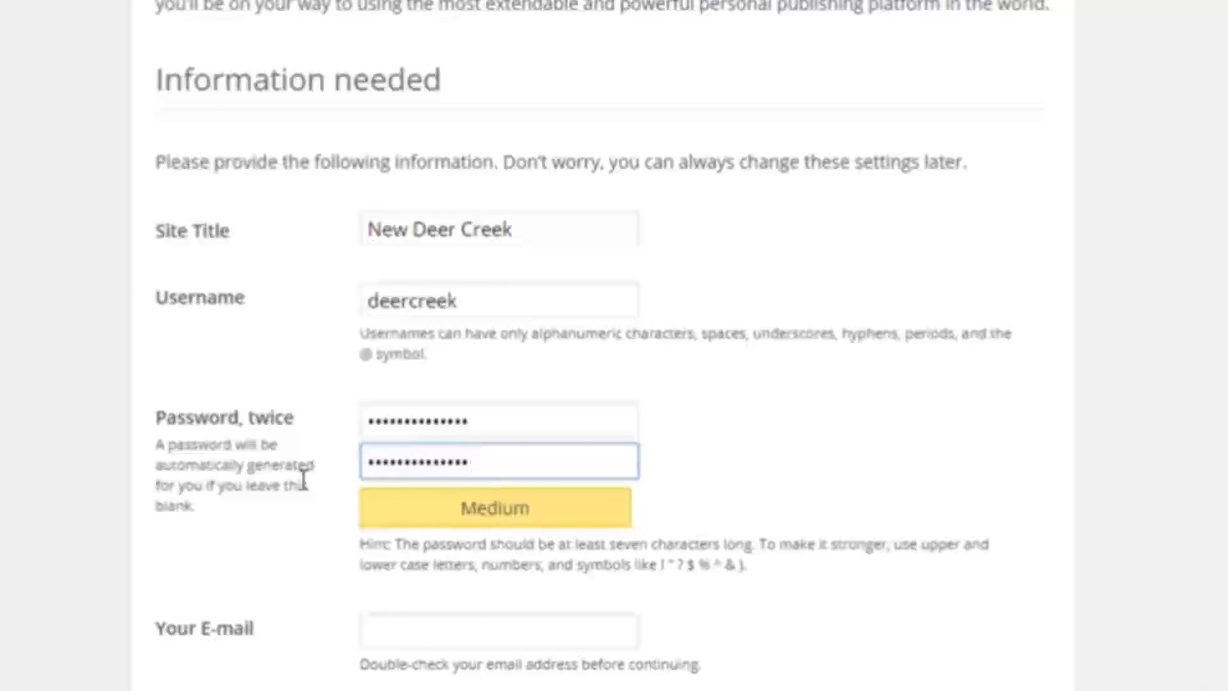
Enter the admin e-mail address and run the WordPress installation.
{"action": "scroll", "coordinate": [541, 429], "scroll_direction": "down", "scroll_amount": 3}
{"action": "left_click", "coordinate": [565, 459]}
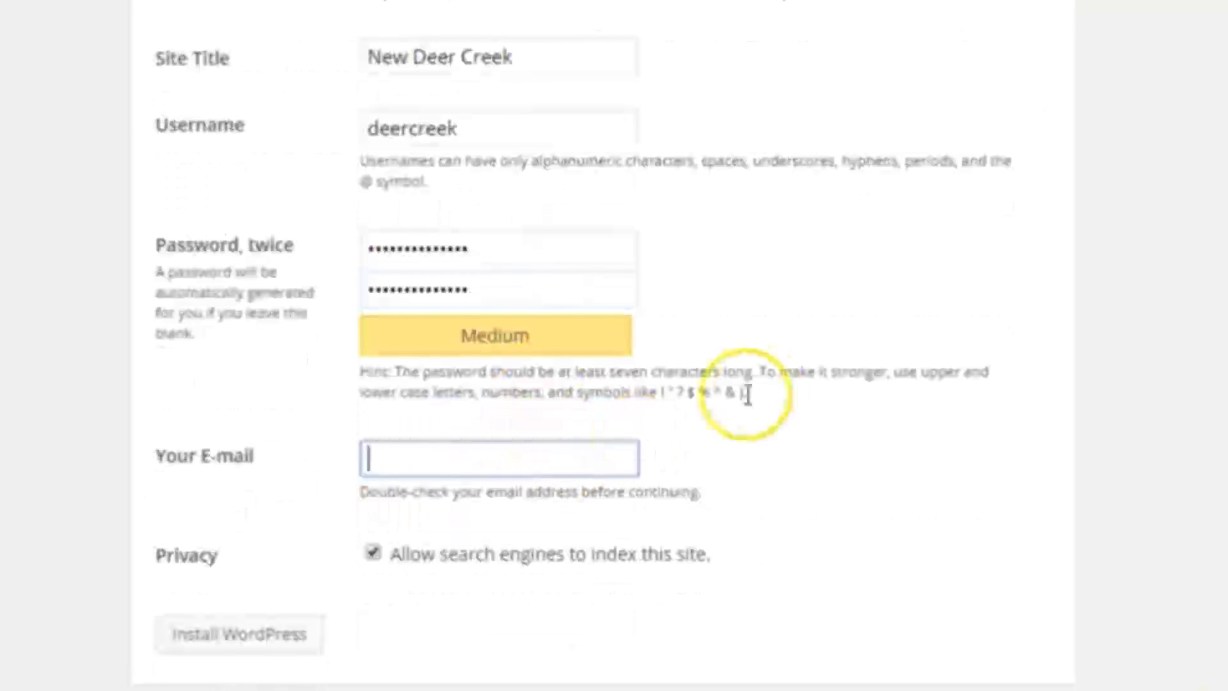
{"action": "left_click", "coordinate": [530, 466]}
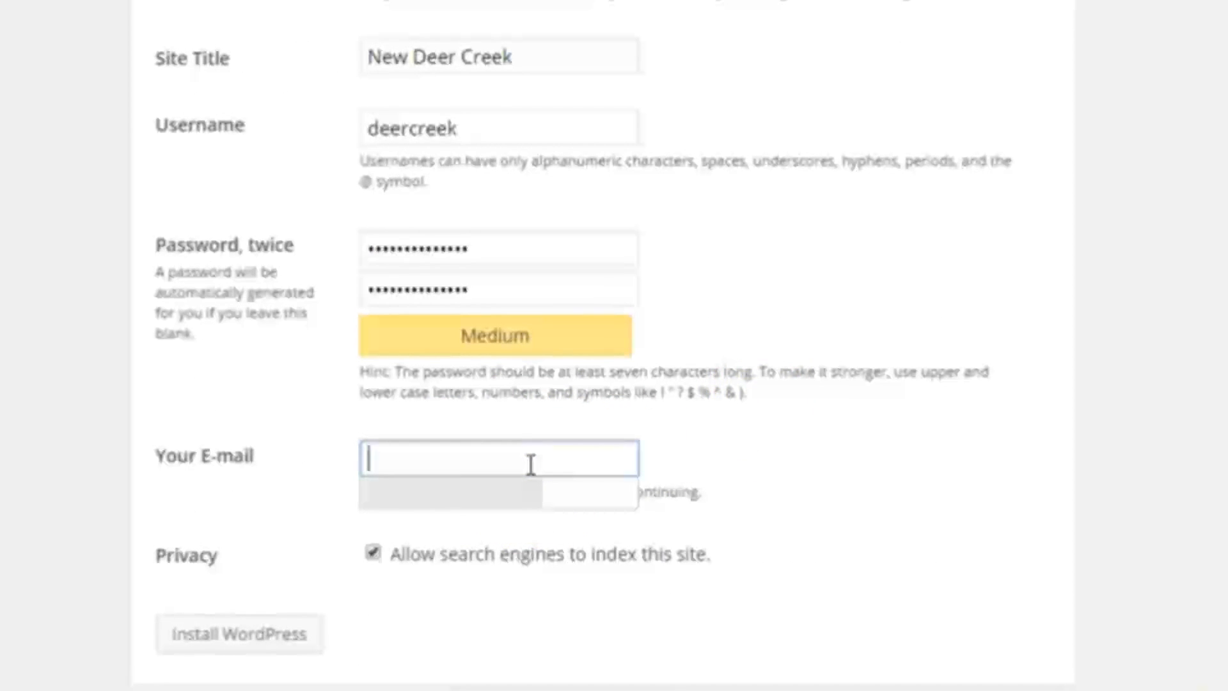
{"action": "left_click", "coordinate": [645, 458]}
{"action": "left_click", "coordinate": [594, 450]}
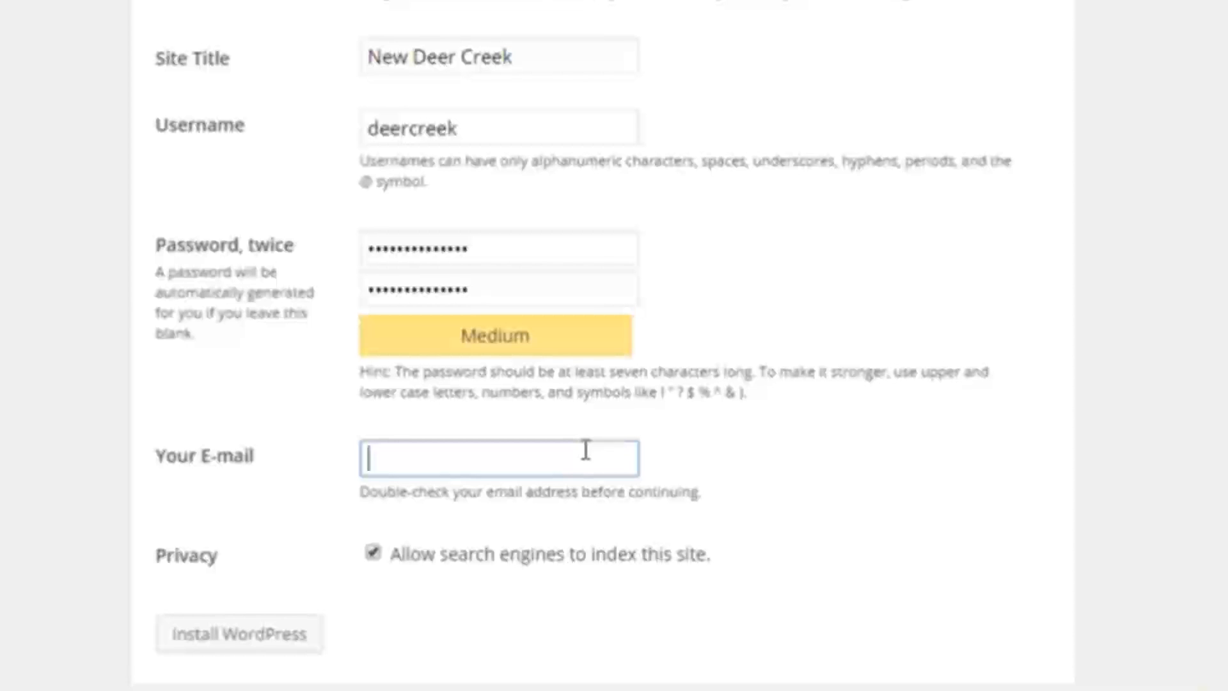
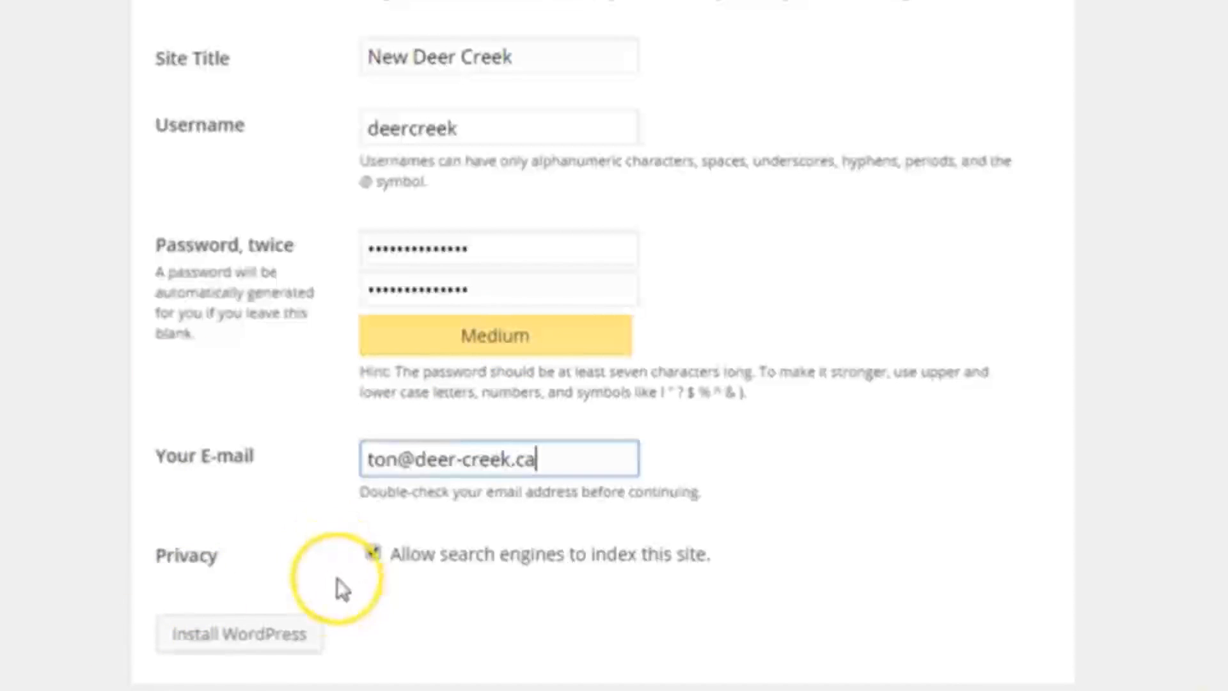
{"action": "left_click", "coordinate": [253, 636]}
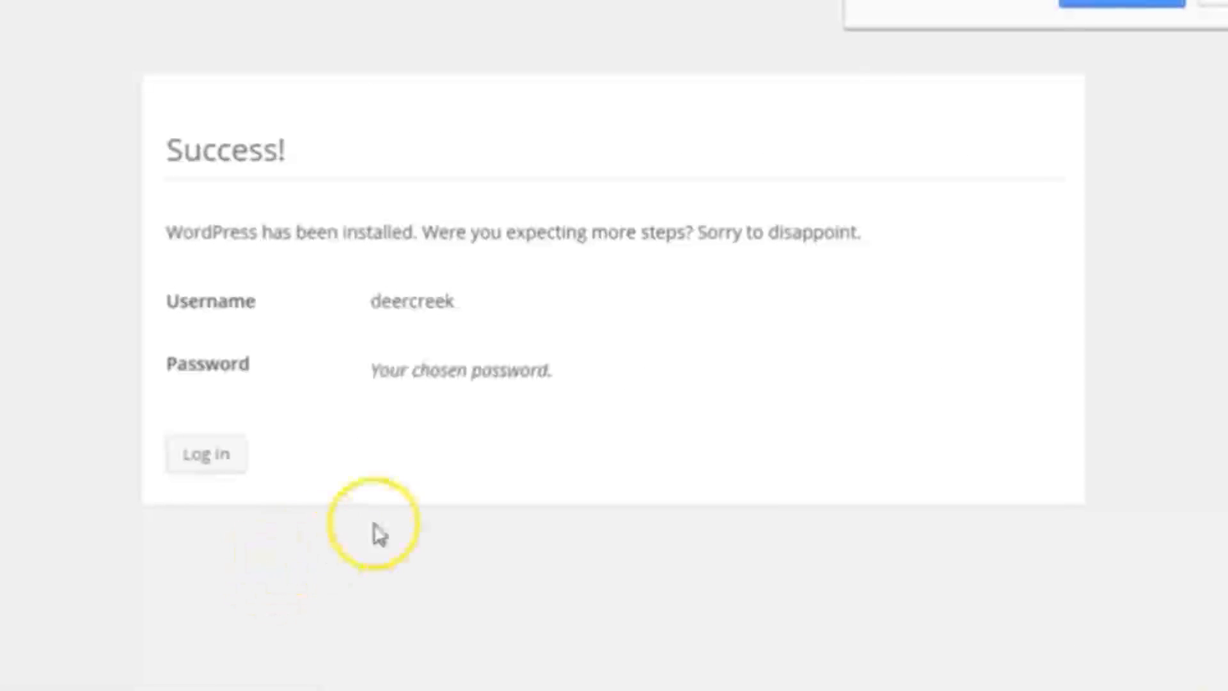
Dismiss the browser popup and log in to New Deer Creek with the admin username and password.
{"action": "left_click", "coordinate": [1212, 5]}
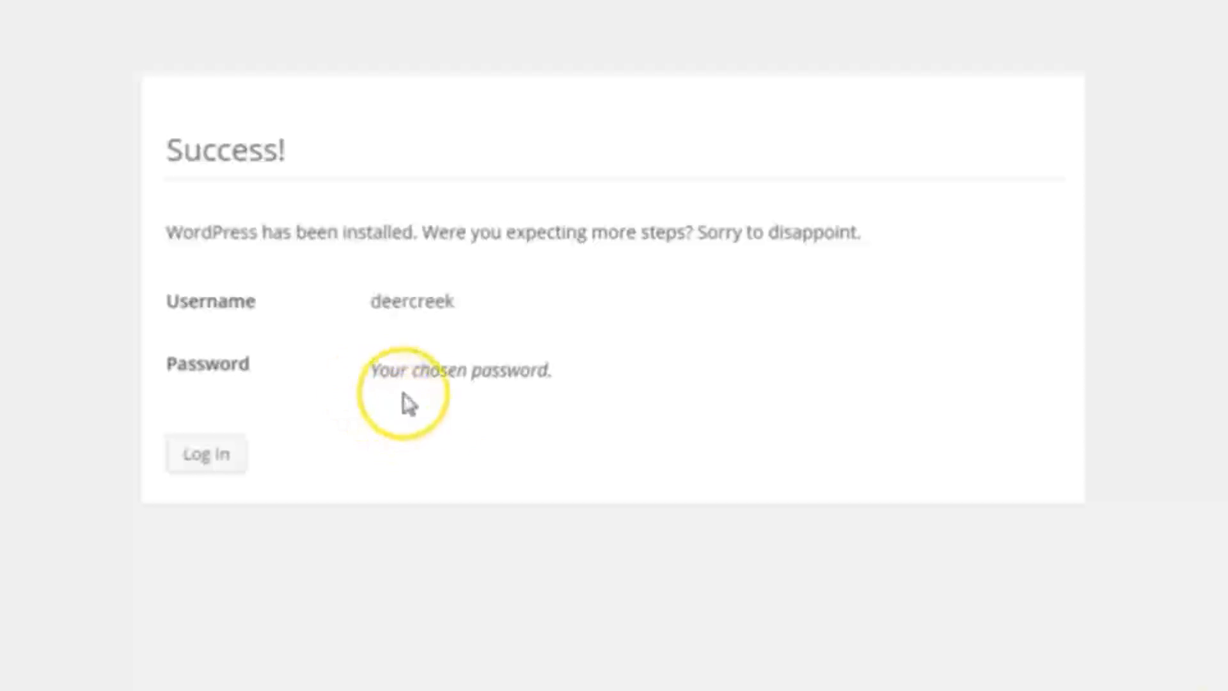
{"action": "left_click", "coordinate": [225, 473]}
{"action": "type", "text": "d"}
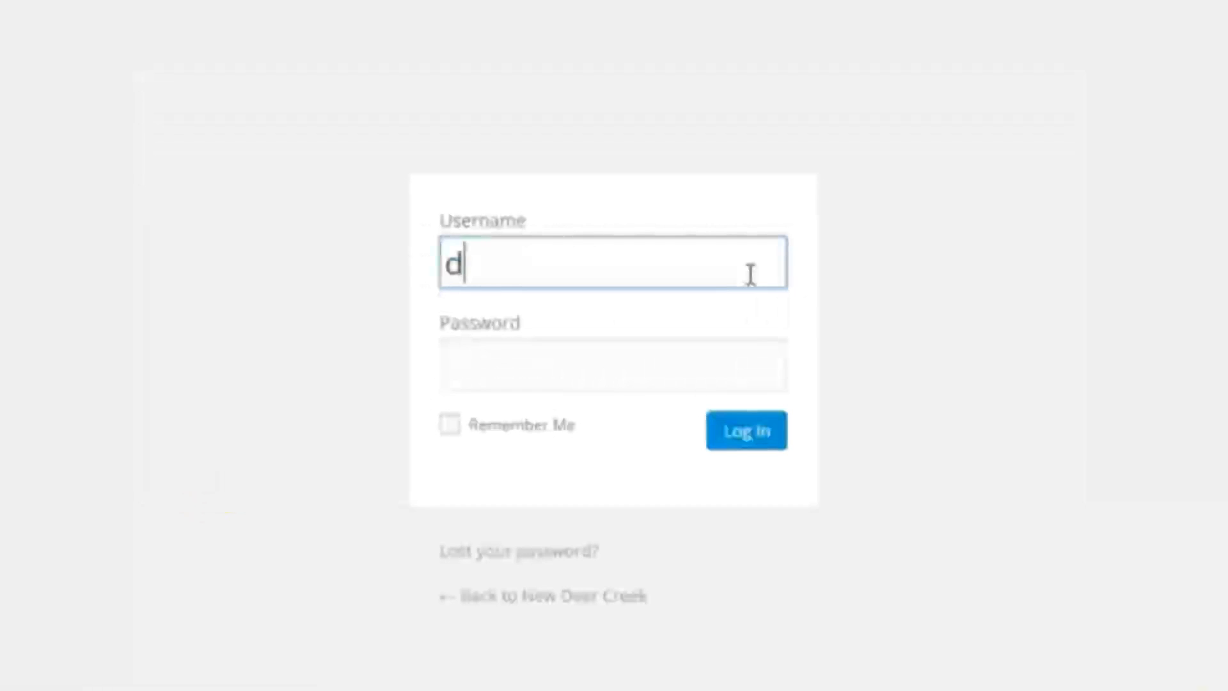
{"action": "type", "text": "eercreek"}
{"action": "key", "text": "Tab"}
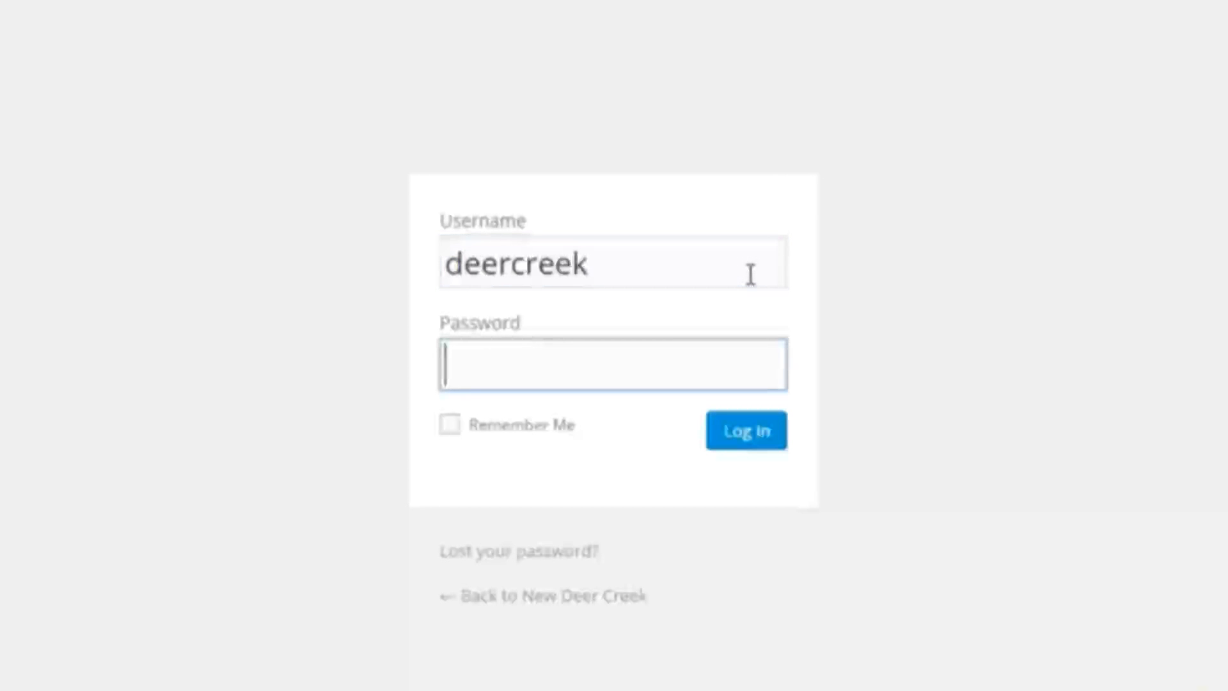
{"action": "type", "text": "•••••••••••"}
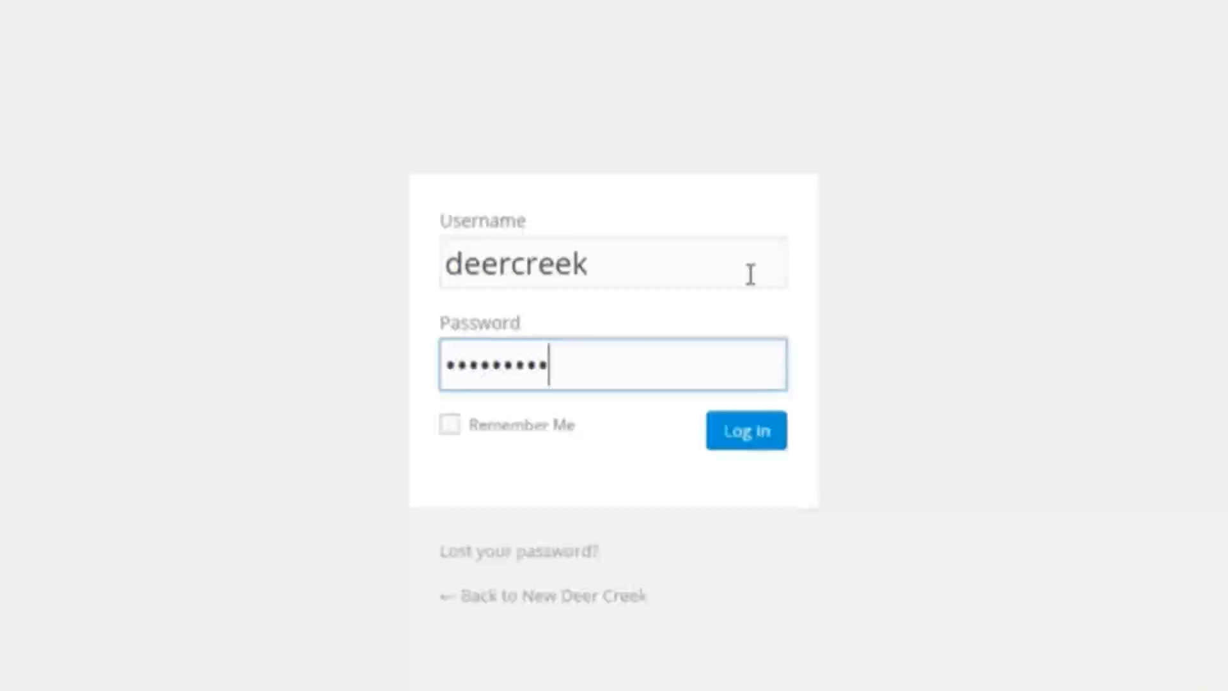
{"action": "type", "text": "•••"}
{"action": "key", "text": "Return"}
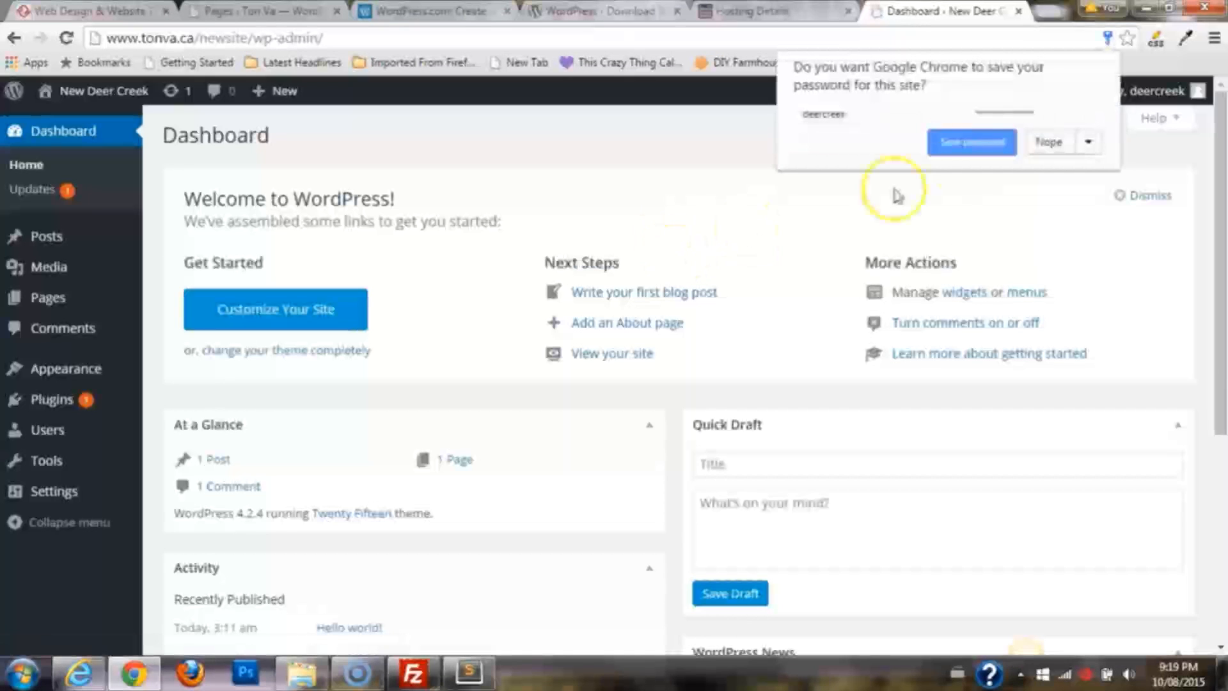
Decline Chrome's offer to save the password with Nope.
{"action": "left_click", "coordinate": [1050, 144]}
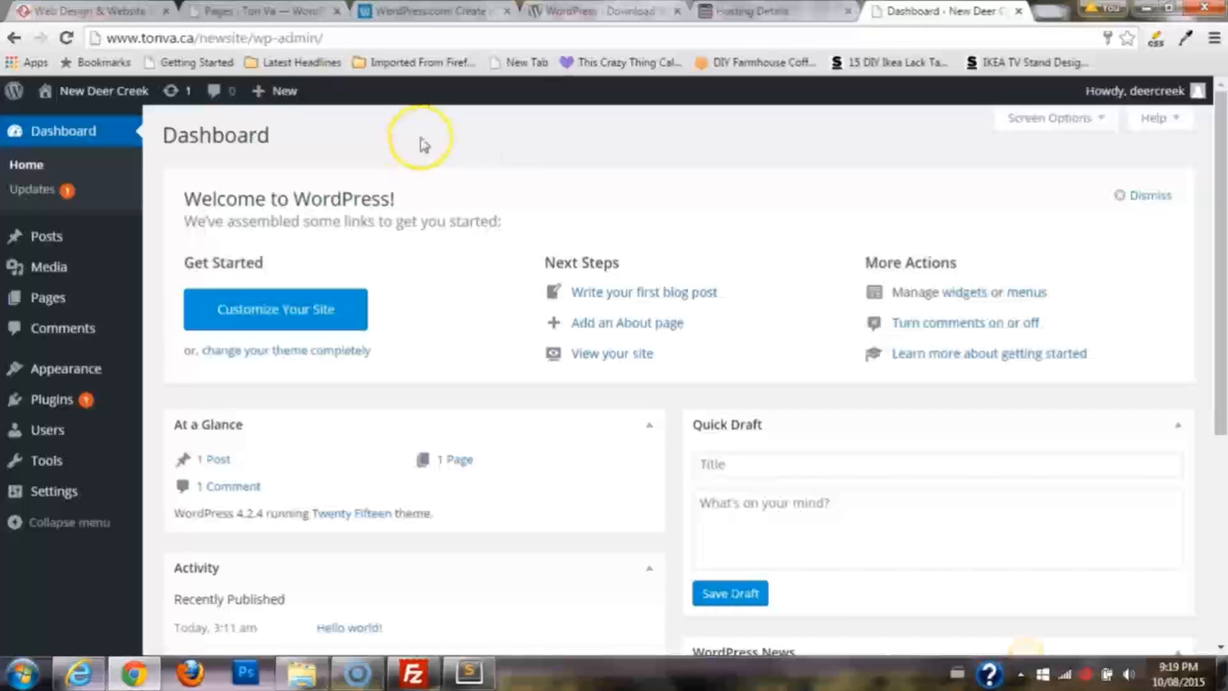
In General Settings, replace the default tagline with 'This is the new deer creek site'.
{"action": "left_click", "coordinate": [61, 493]}
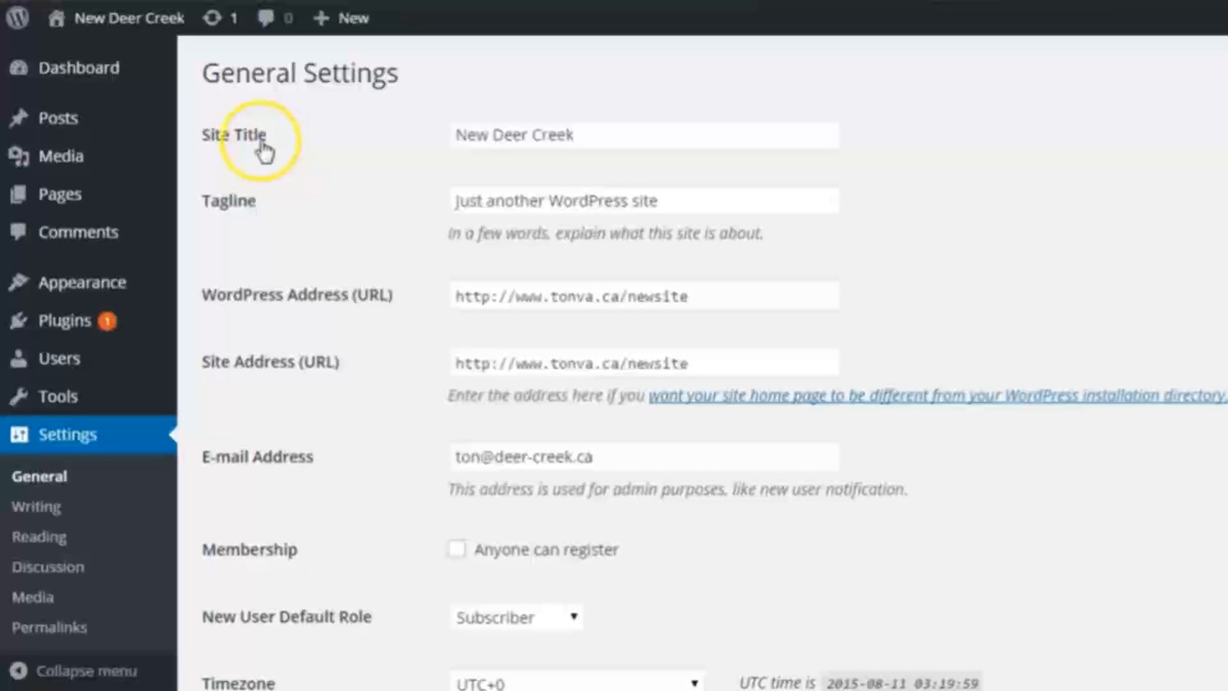
{"action": "scroll", "coordinate": [698, 192], "scroll_direction": "down", "scroll_amount": 5}
{"action": "scroll", "coordinate": [703, 202], "scroll_direction": "up", "scroll_amount": 5}
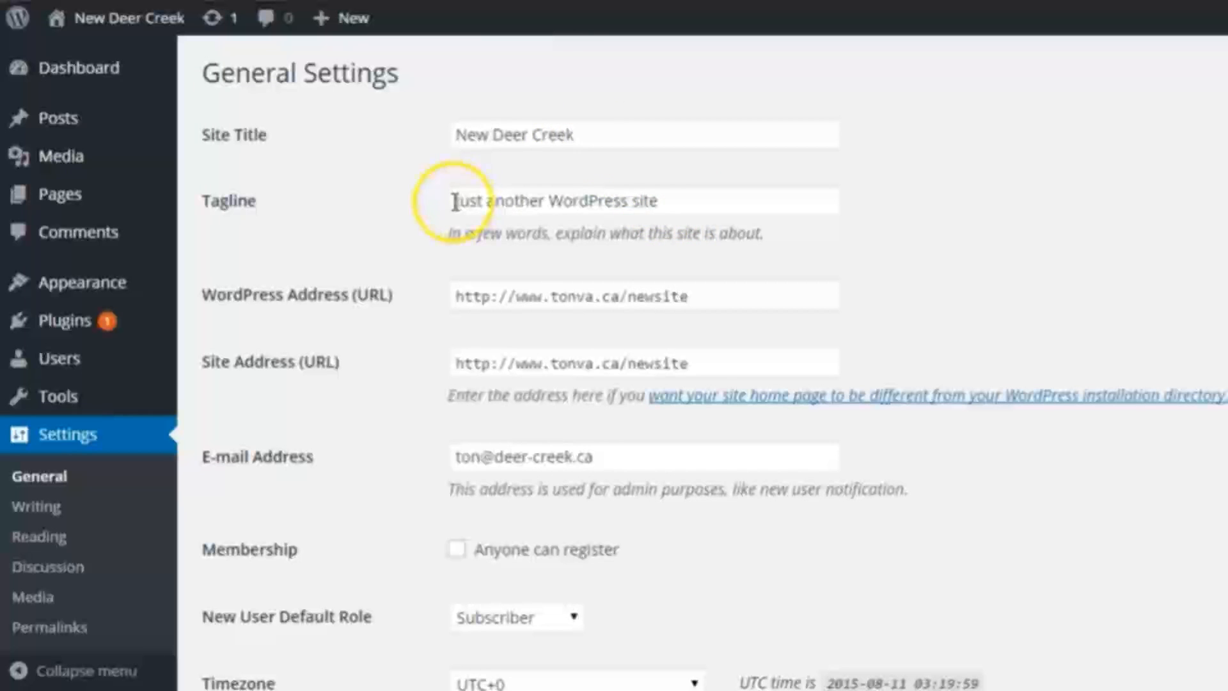
{"action": "left_click_drag", "start_coordinate": [459, 198], "coordinate": [731, 226]}
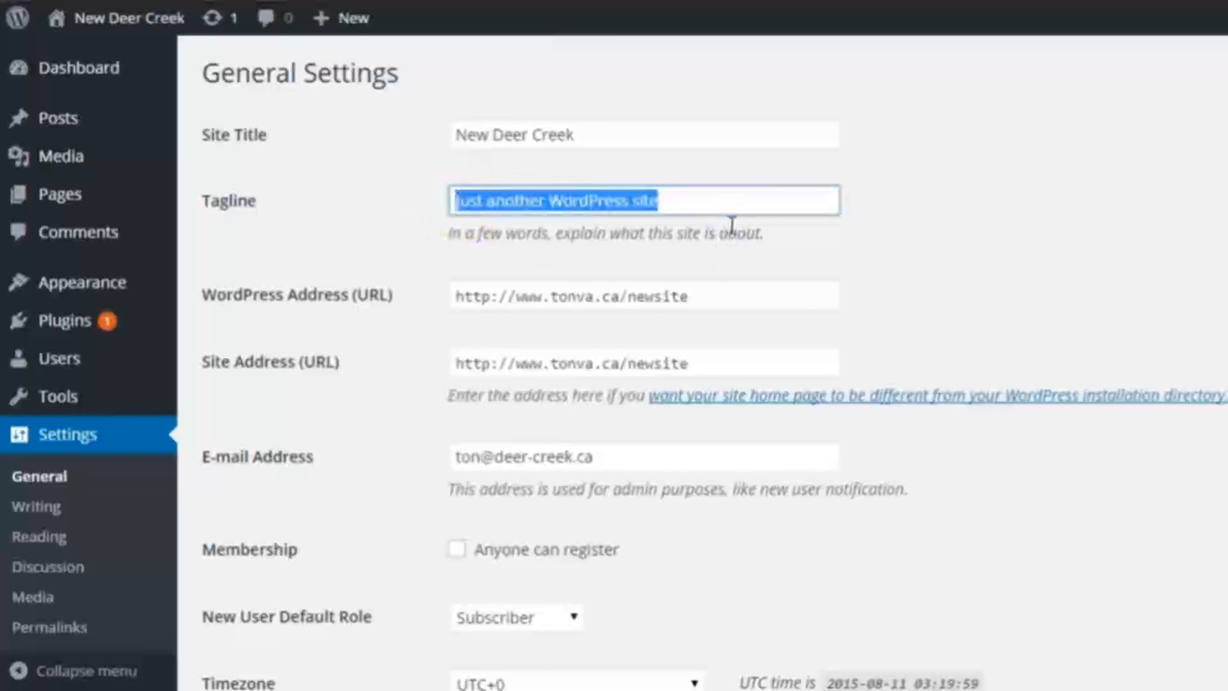
{"action": "key", "text": "BackSpace"}
{"action": "type", "text": "This "}
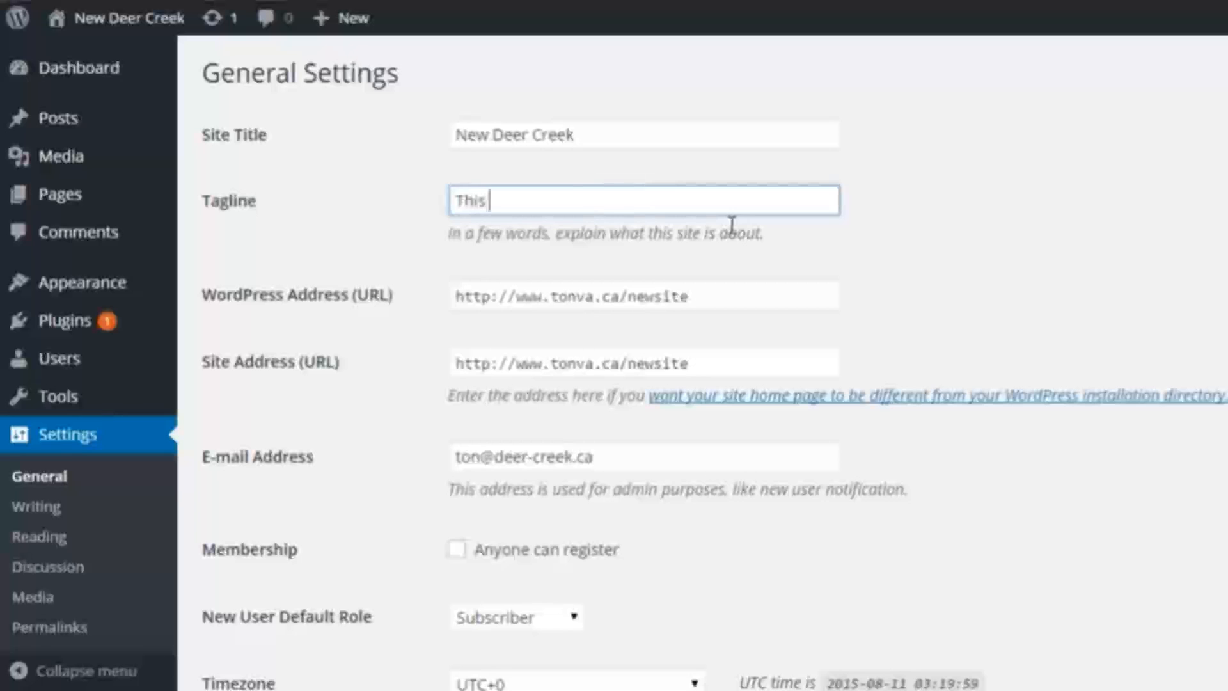
{"action": "type", "text": "is the new deer creek site"}
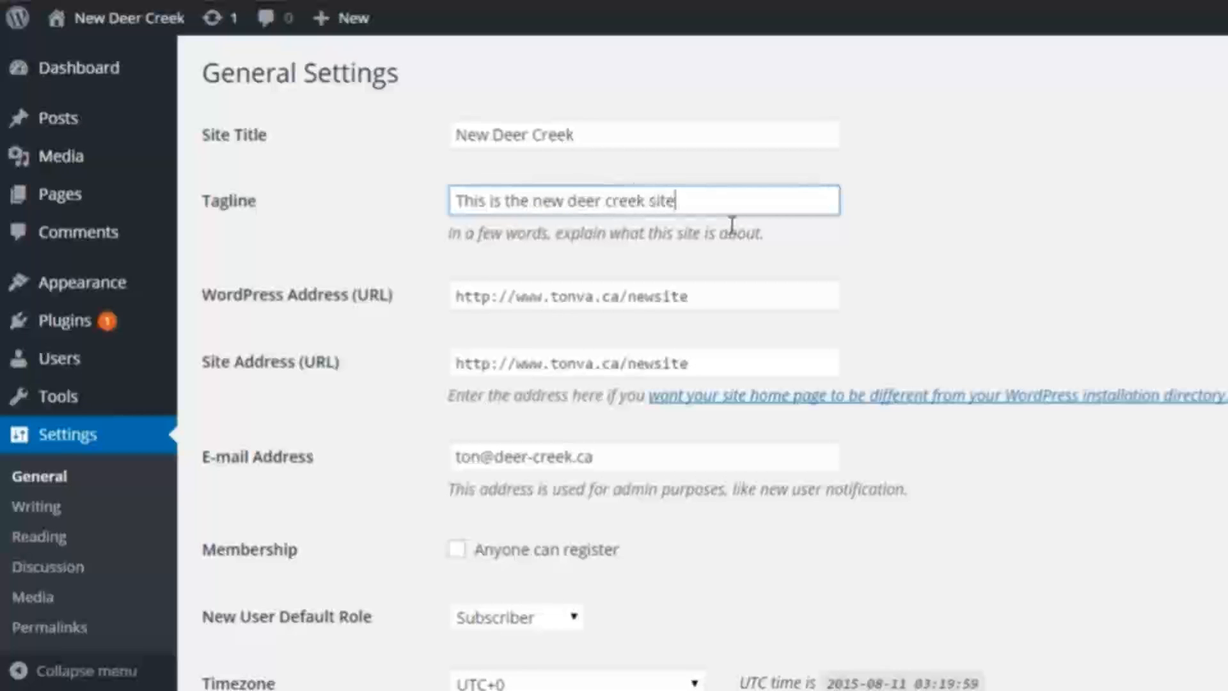
Remove a stray letter from the admin e-mail address and save the general settings.
{"action": "scroll", "coordinate": [623, 198], "scroll_direction": "down", "scroll_amount": 2}
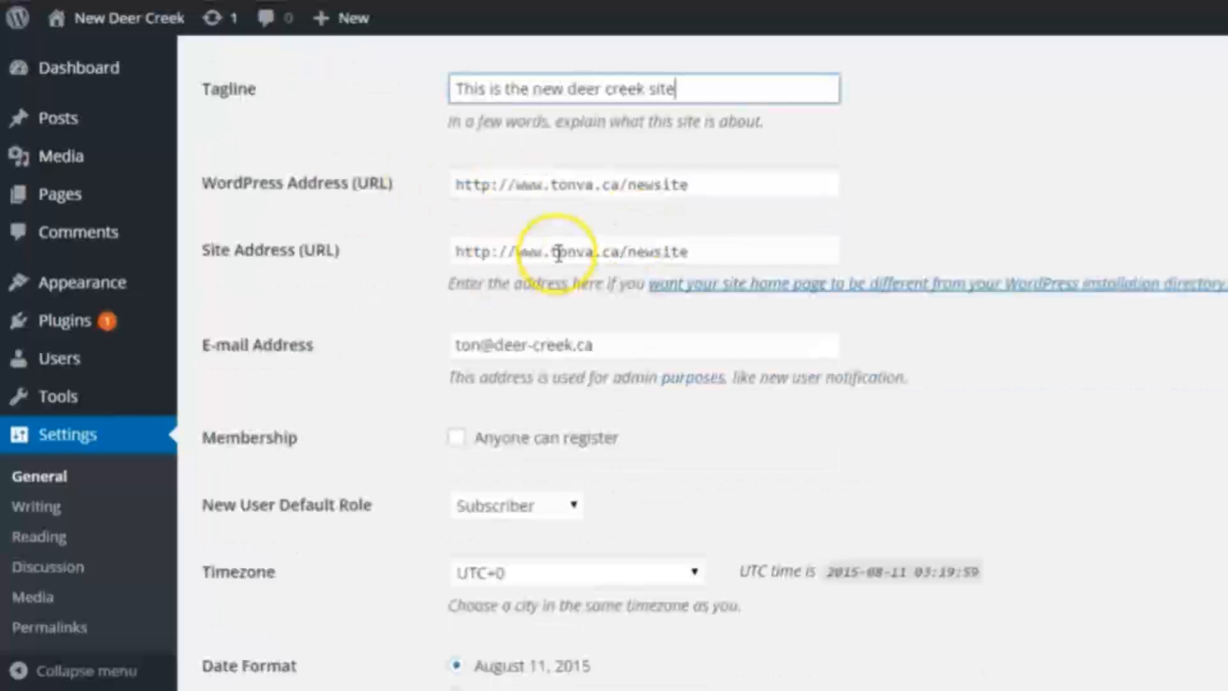
{"action": "scroll", "coordinate": [550, 250], "scroll_direction": "down", "scroll_amount": 2}
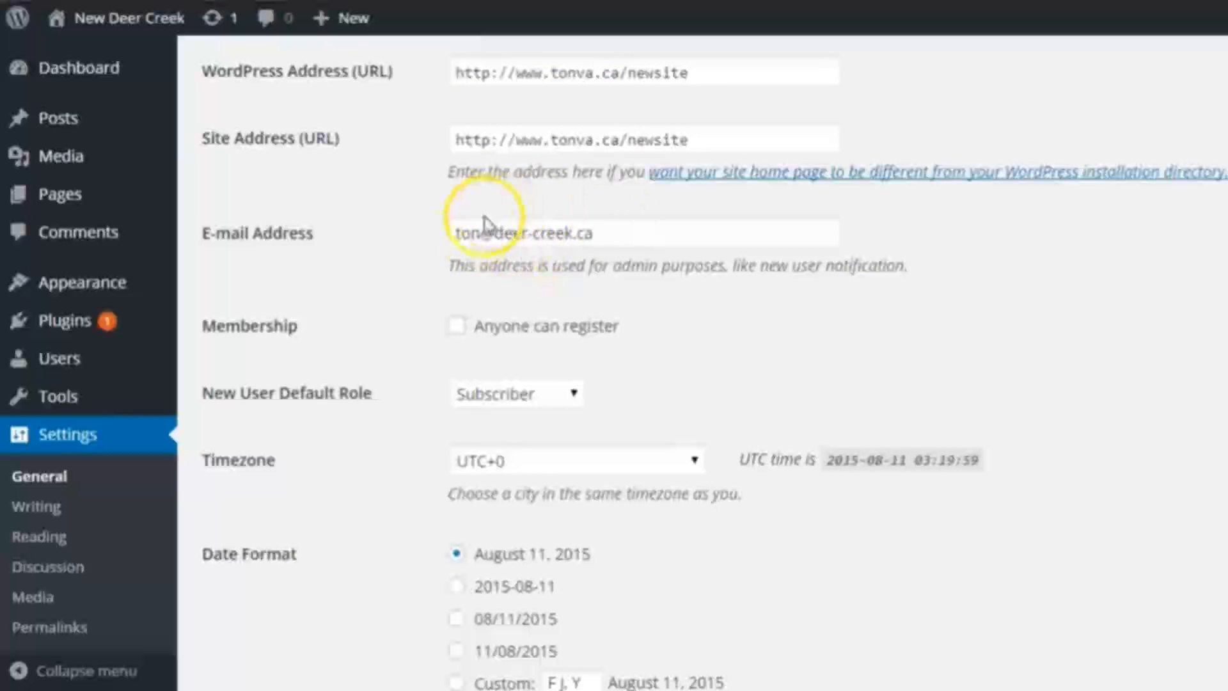
{"action": "left_click", "coordinate": [484, 229]}
{"action": "key", "text": "BackSpace"}
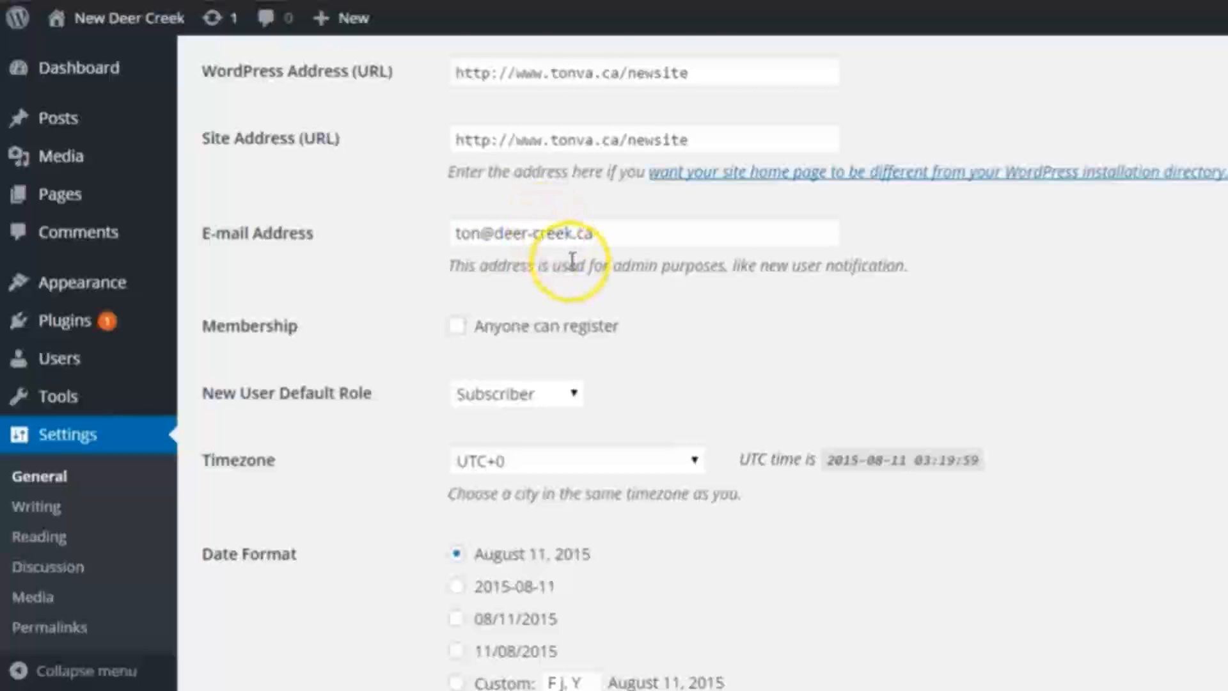
{"action": "scroll", "coordinate": [548, 232], "scroll_direction": "down", "scroll_amount": 7}
{"action": "left_click", "coordinate": [274, 638]}
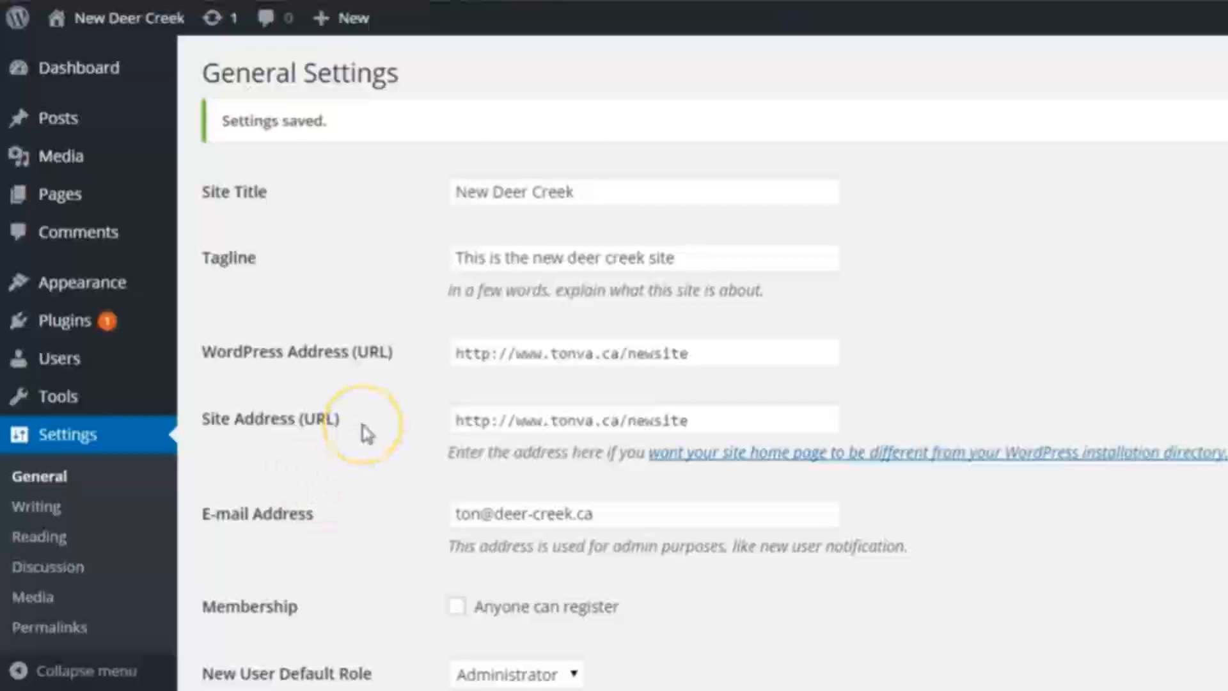
{"action": "scroll", "coordinate": [365, 432], "scroll_direction": "down", "scroll_amount": 2}
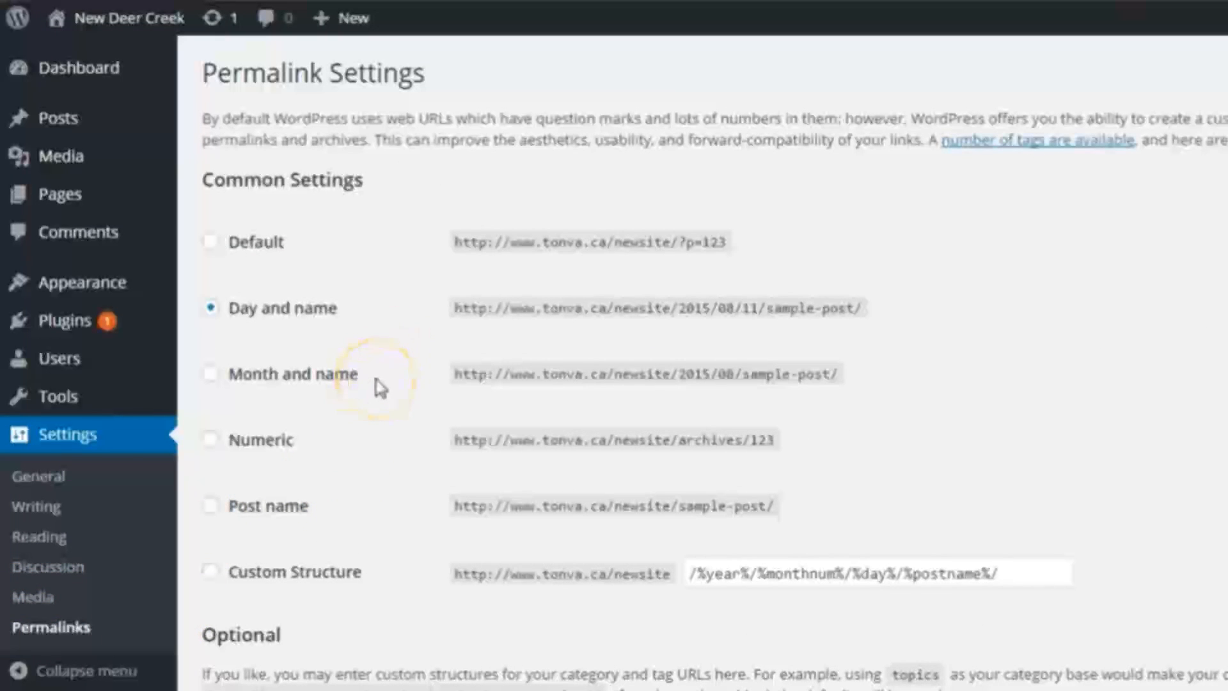
Review the permalink structure options, where Day and name is currently selected.
{"action": "scroll", "coordinate": [382, 387], "scroll_direction": "down", "scroll_amount": 2}
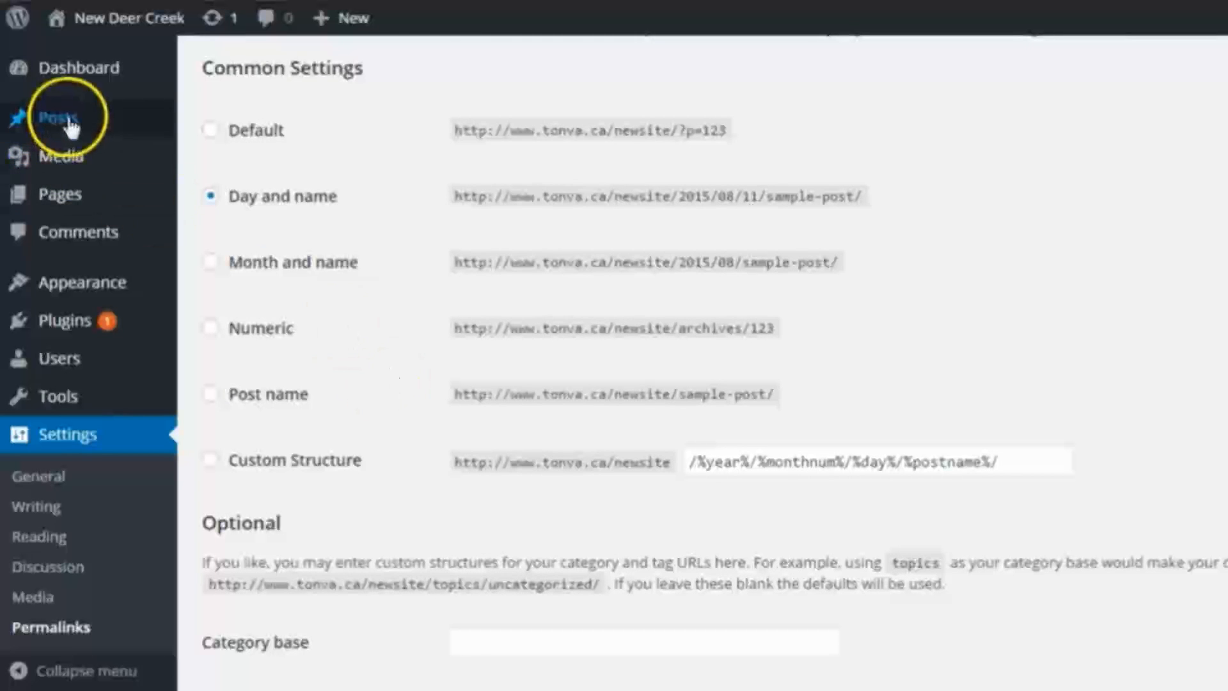
Write and publish a post titled 'new post' with body text 'test'.
{"action": "mouse_move", "coordinate": [64, 120]}
{"action": "left_click", "coordinate": [213, 157]}
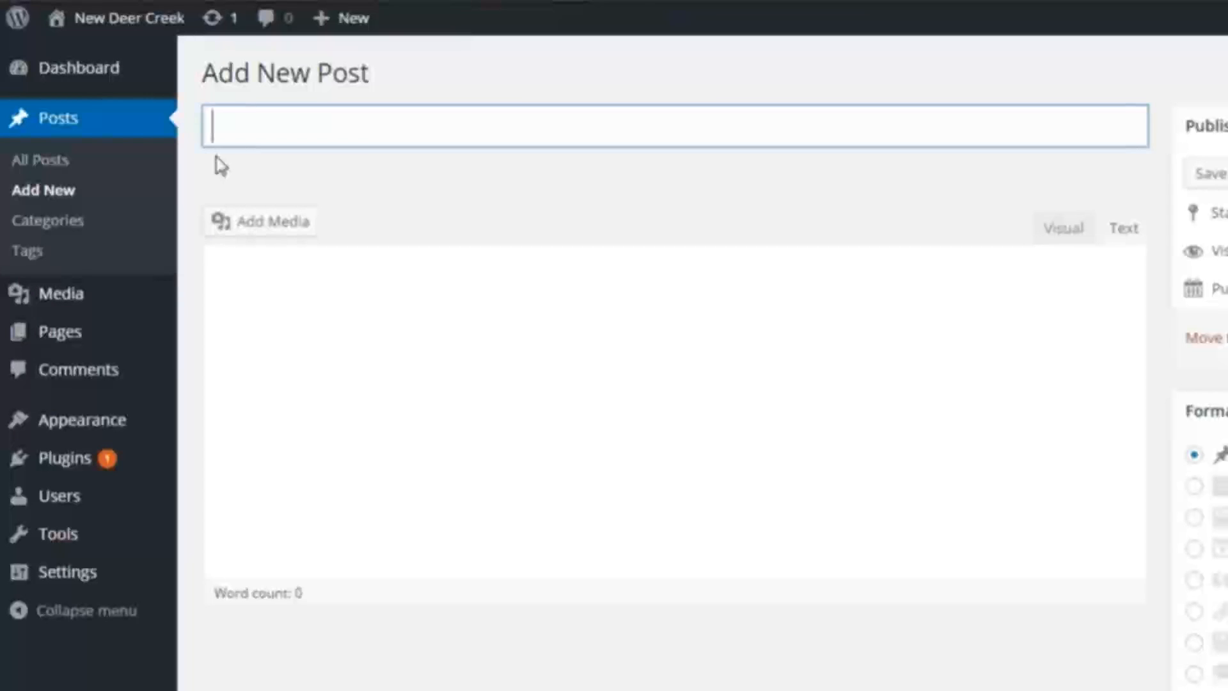
{"action": "left_click", "coordinate": [315, 129]}
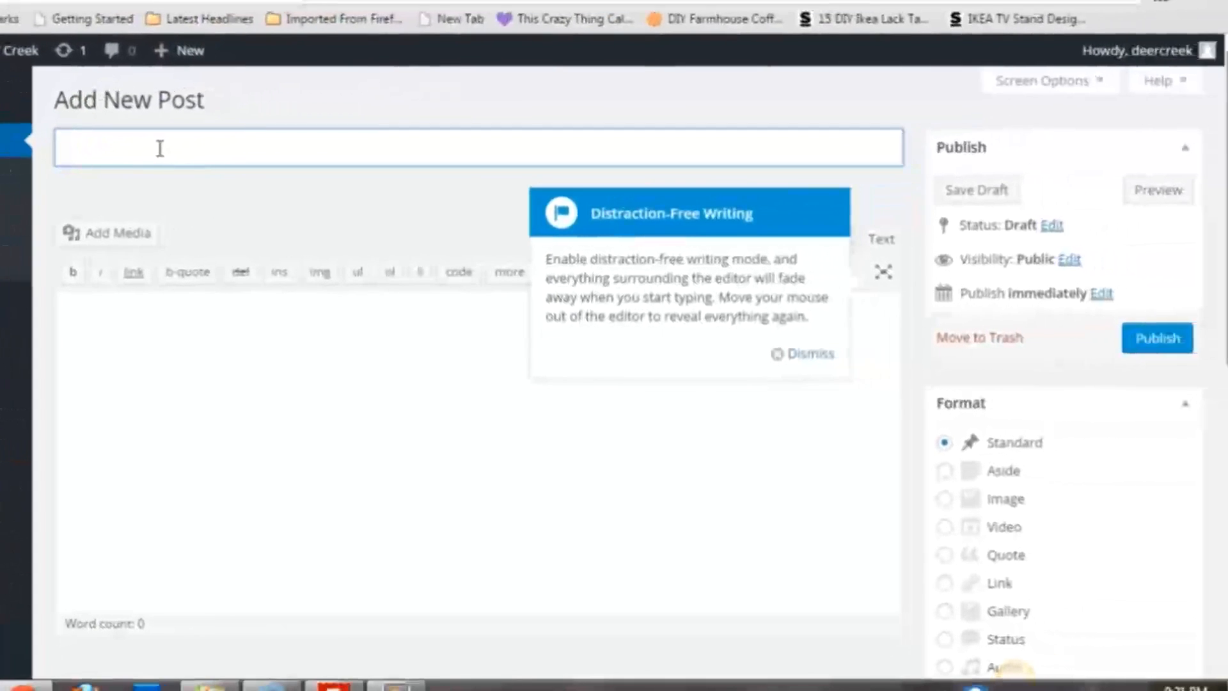
{"action": "type", "text": "new"}
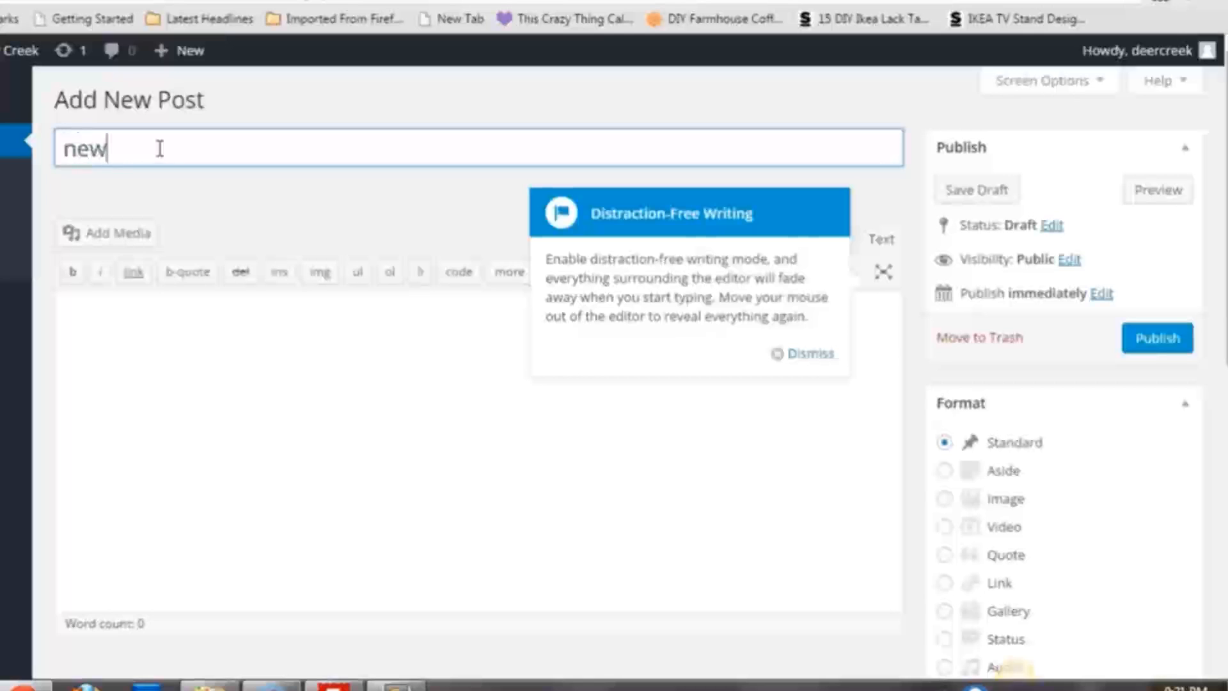
{"action": "type", "text": " post"}
{"action": "left_click", "coordinate": [345, 409]}
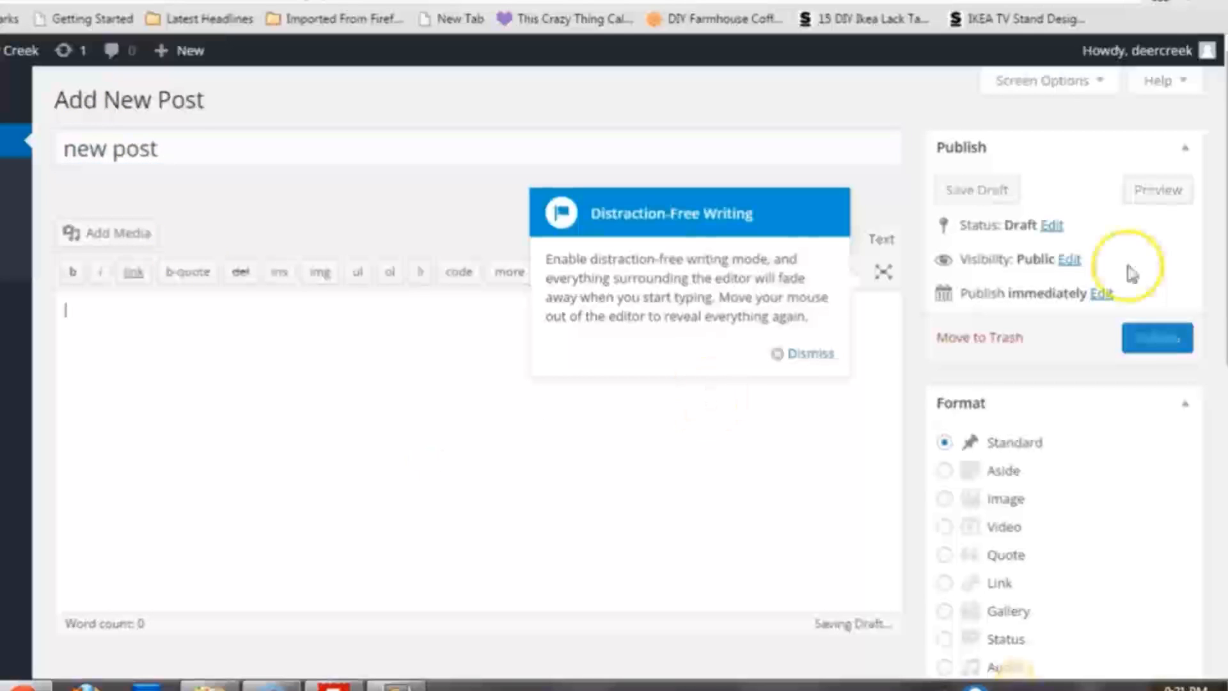
{"action": "type", "text": "test"}
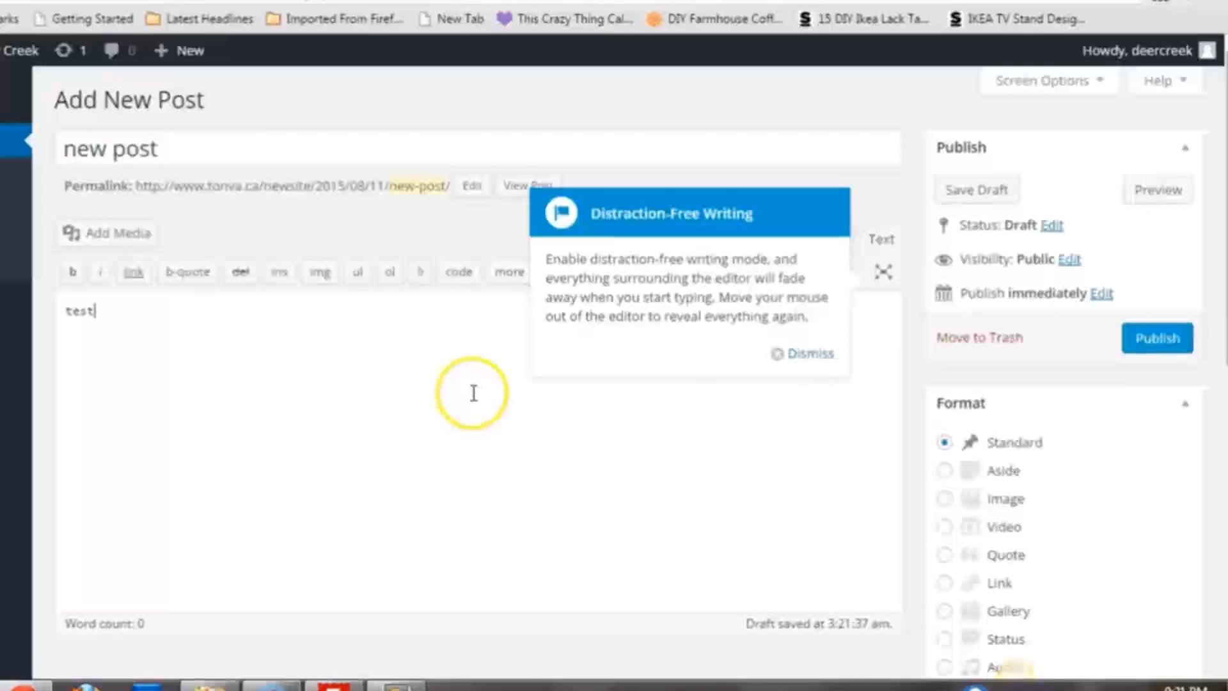
{"action": "left_click", "coordinate": [821, 355]}
{"action": "left_click", "coordinate": [1199, 335]}
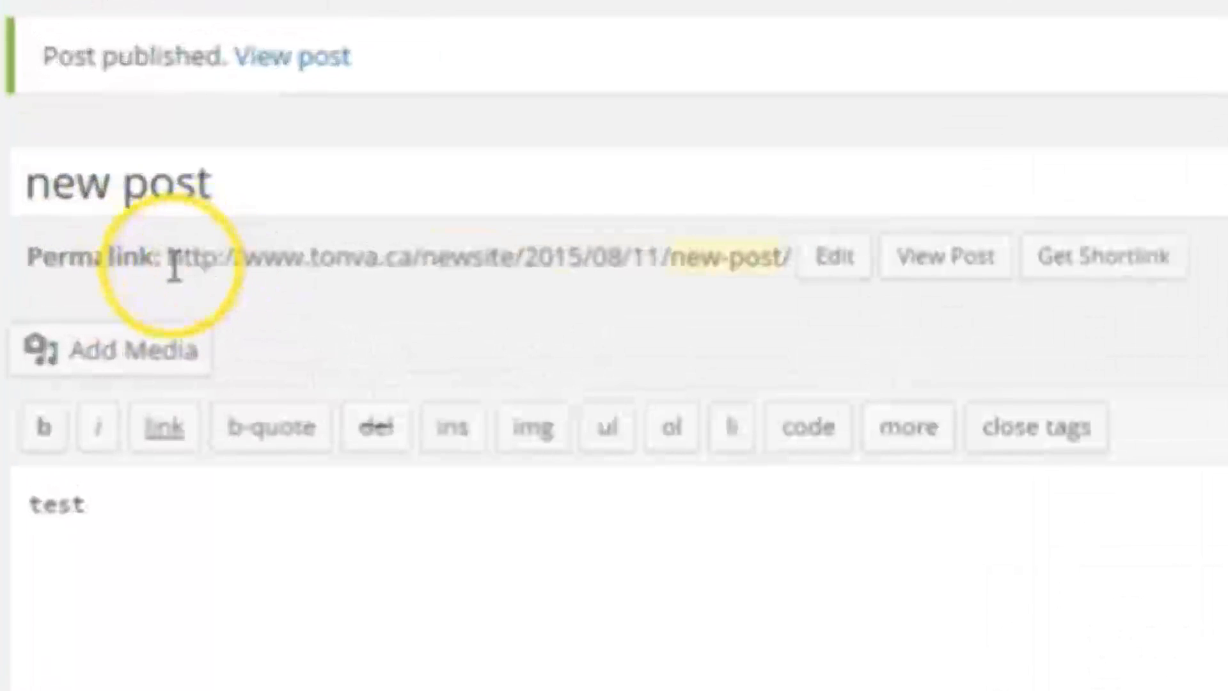
Inspect the new post's date-based permalink ending 2015/08/11/new-post/.
{"action": "left_click_drag", "start_coordinate": [135, 254], "coordinate": [201, 249]}
{"action": "left_click_drag", "start_coordinate": [298, 260], "coordinate": [795, 225]}
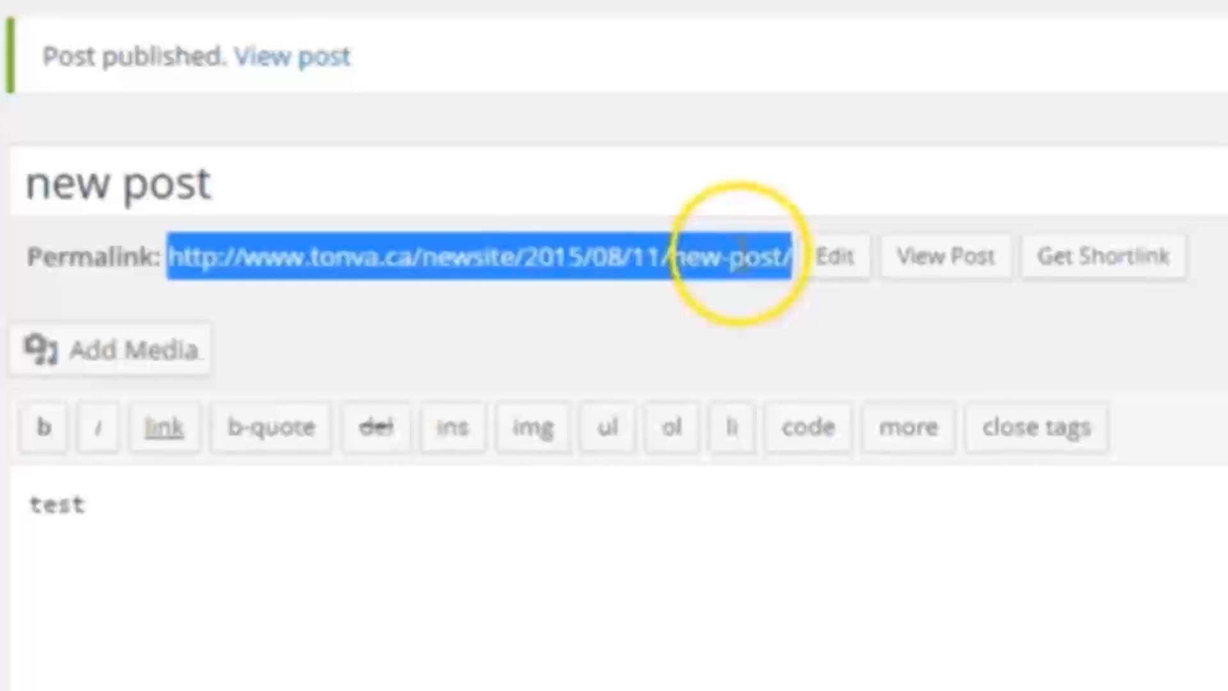
{"action": "left_click", "coordinate": [748, 307]}
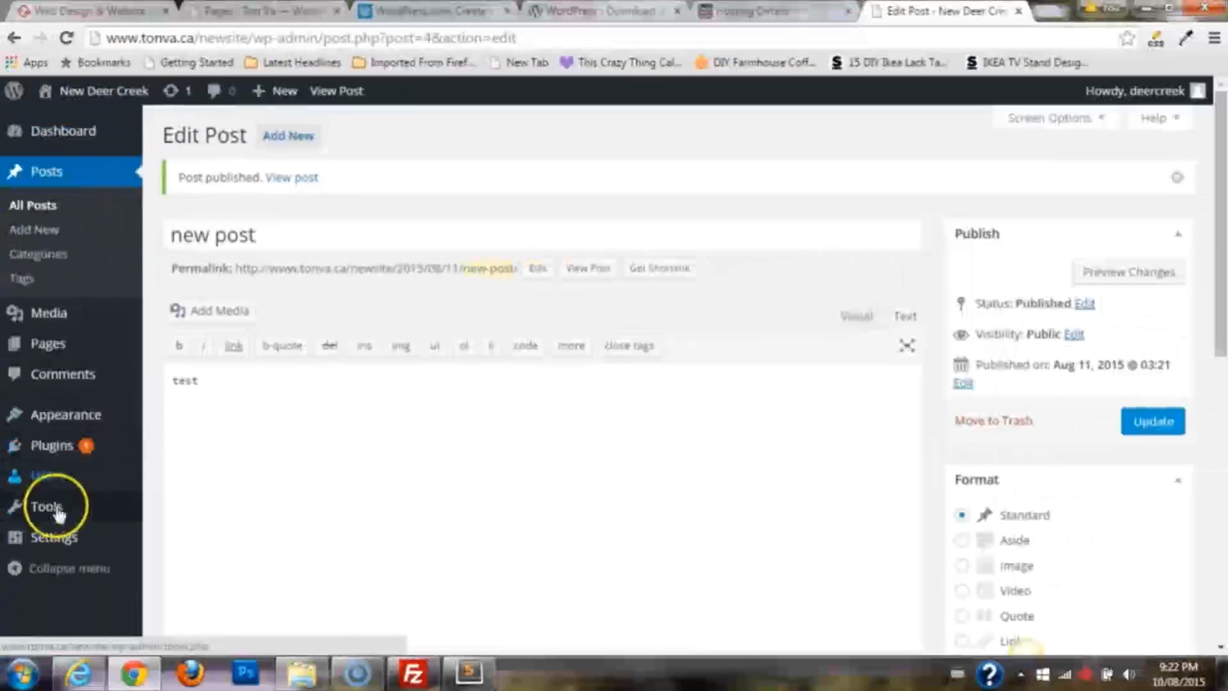
Switch the permalink setting from Day and name to Post name (/%postname%/) and save.
{"action": "mouse_move", "coordinate": [55, 542]}
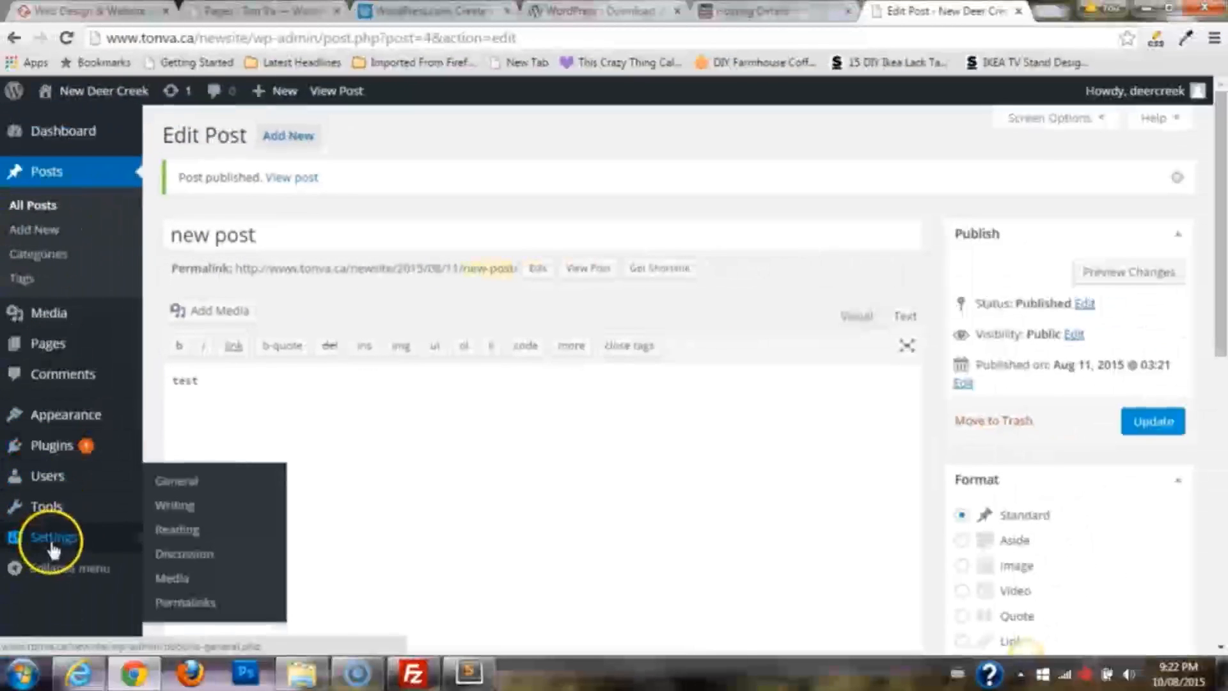
{"action": "left_click", "coordinate": [192, 604]}
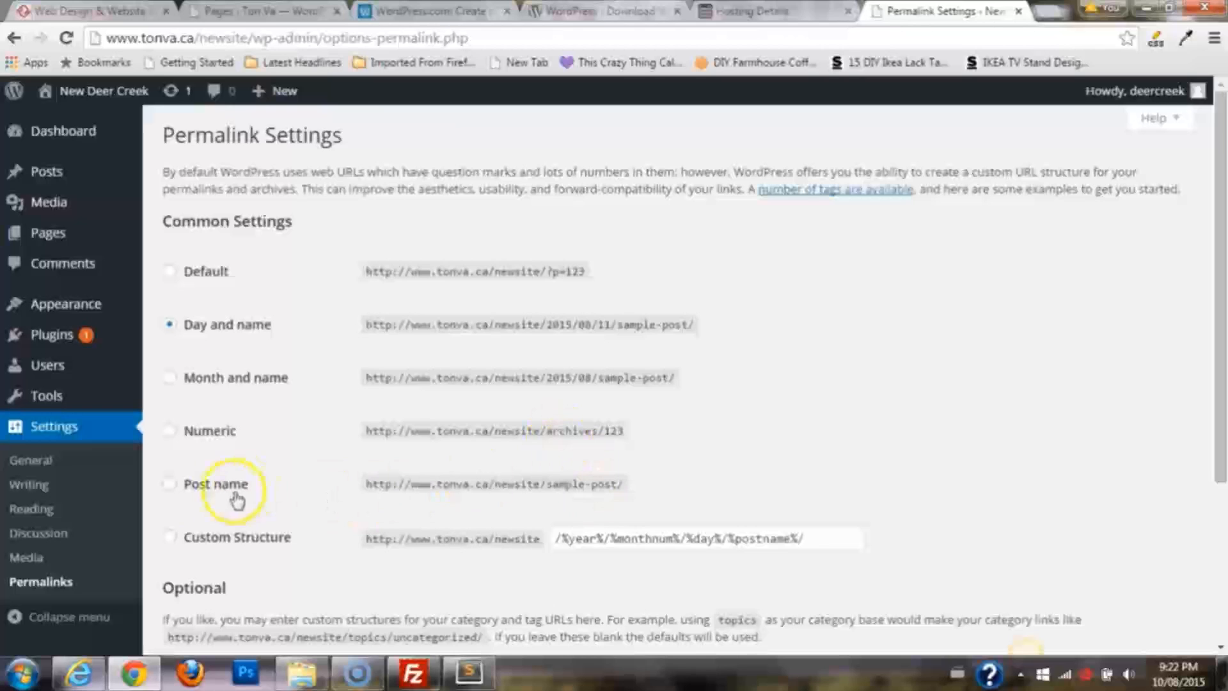
{"action": "left_click", "coordinate": [170, 485]}
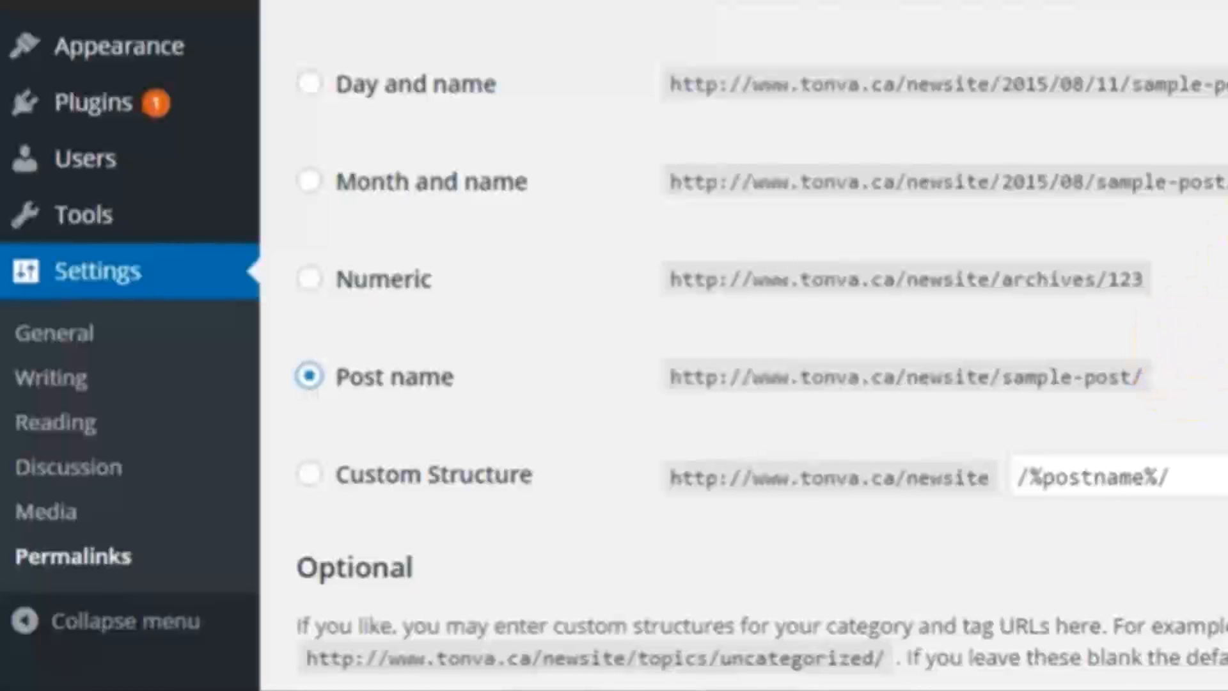
{"action": "scroll", "coordinate": [742, 345], "scroll_direction": "down", "scroll_amount": 4}
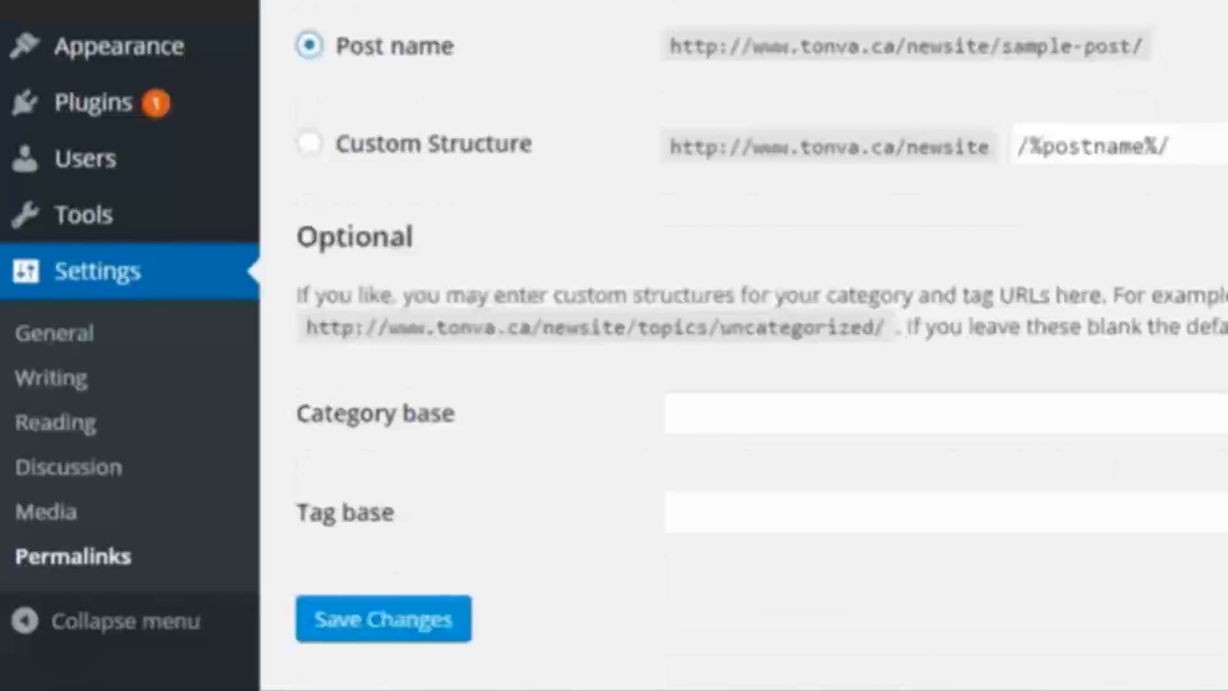
{"action": "left_click", "coordinate": [380, 539]}
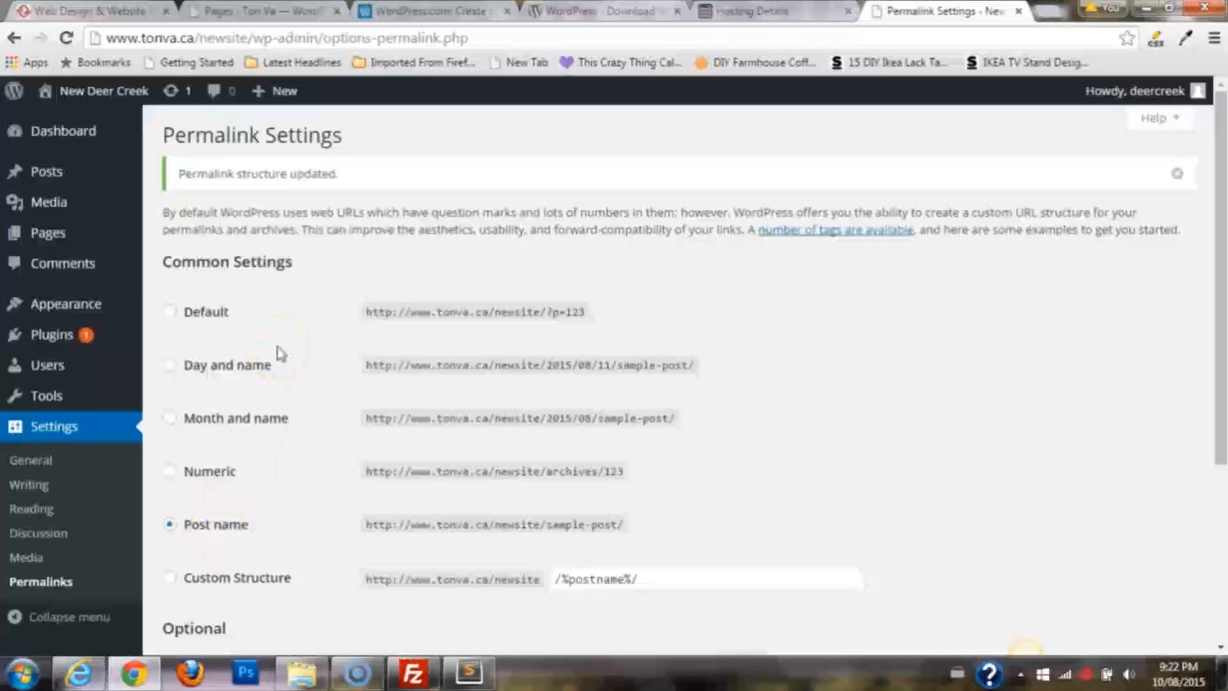
{"action": "mouse_move", "coordinate": [56, 170]}
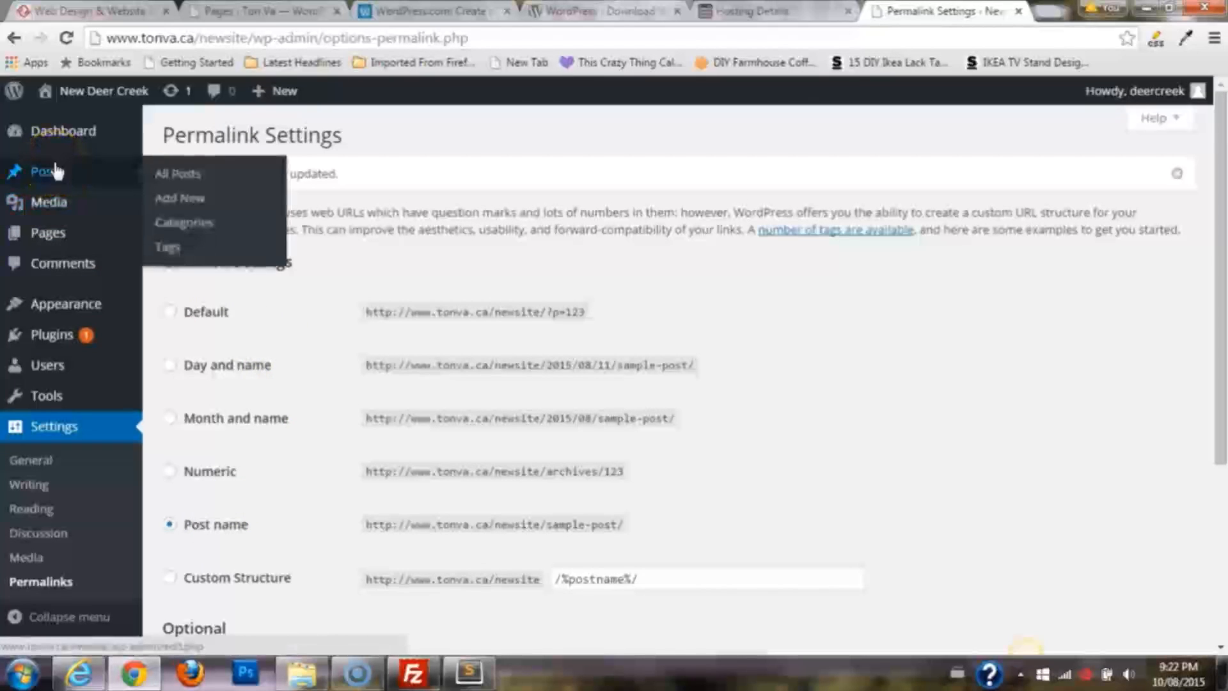
Write and publish a post titled 'Hello World' with body text 'test #2'.
{"action": "left_click", "coordinate": [188, 201]}
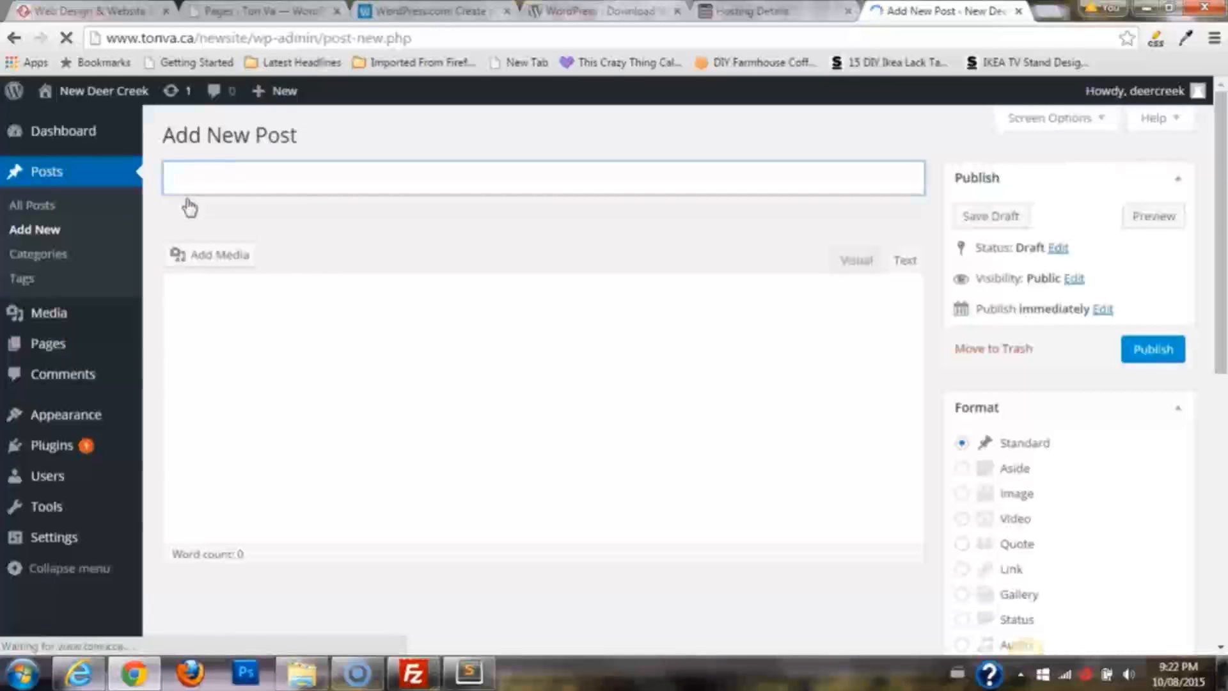
{"action": "left_click", "coordinate": [213, 186]}
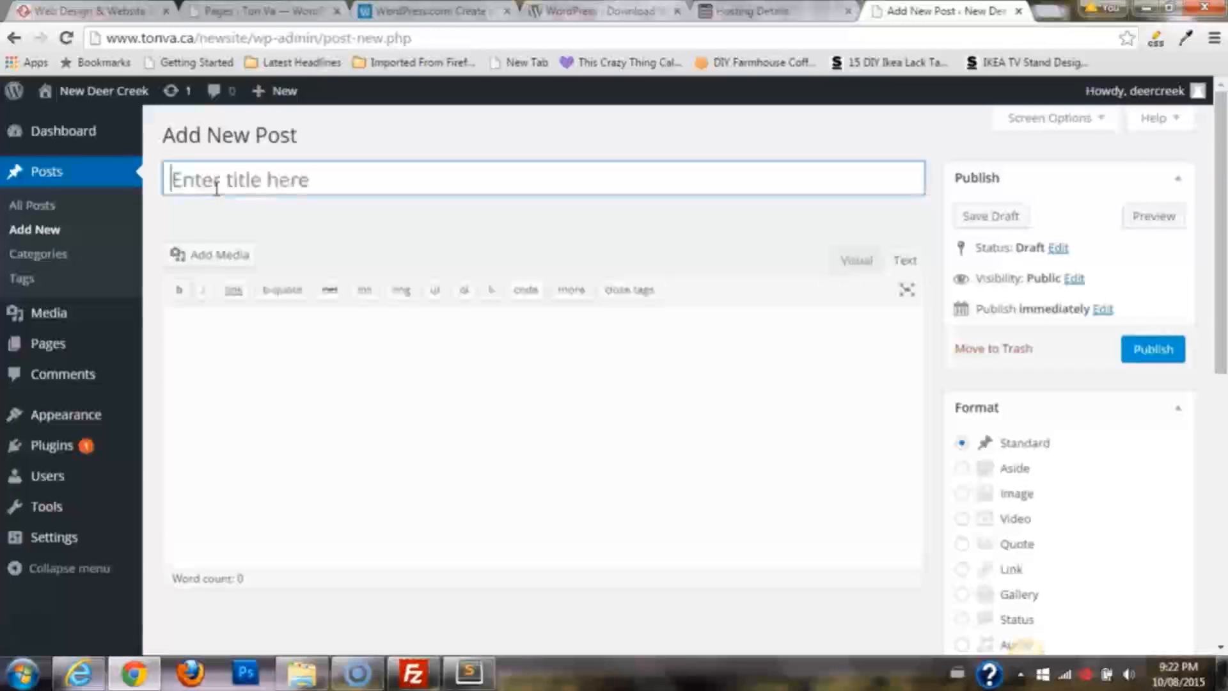
{"action": "key", "text": "shift"}
{"action": "type", "text": "Hello "}
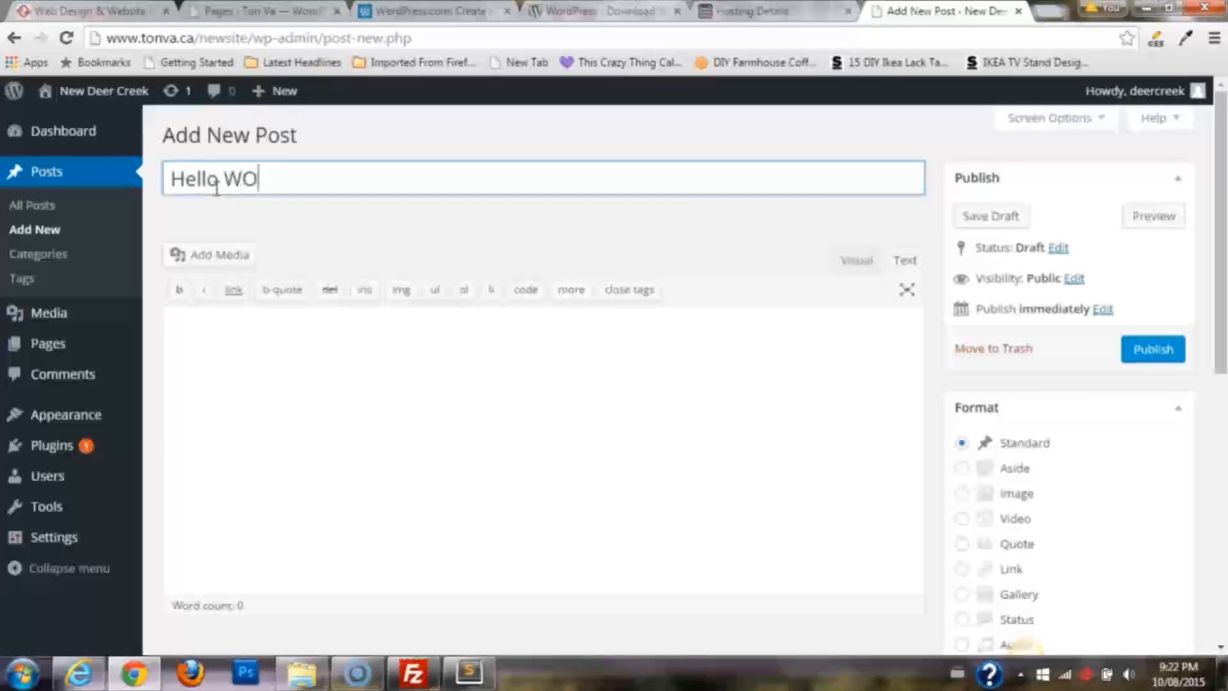
{"action": "type", "text": "World"}
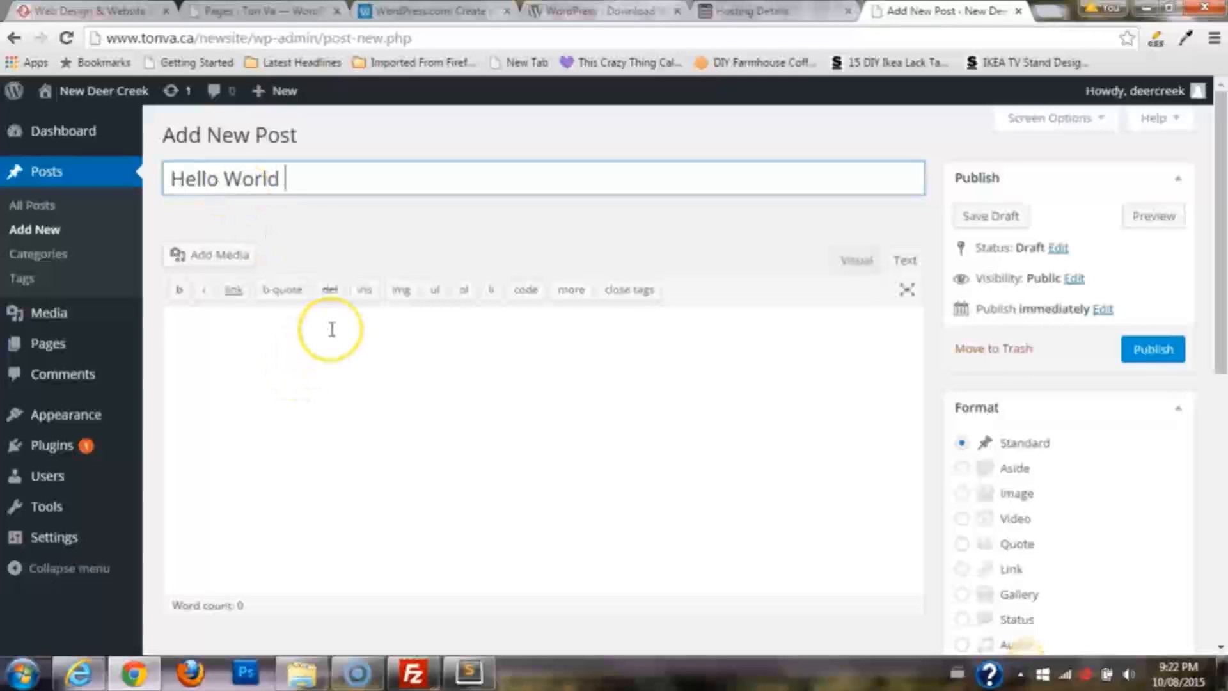
{"action": "left_click", "coordinate": [727, 411]}
{"action": "left_click", "coordinate": [595, 365]}
{"action": "type", "text": "test a"}
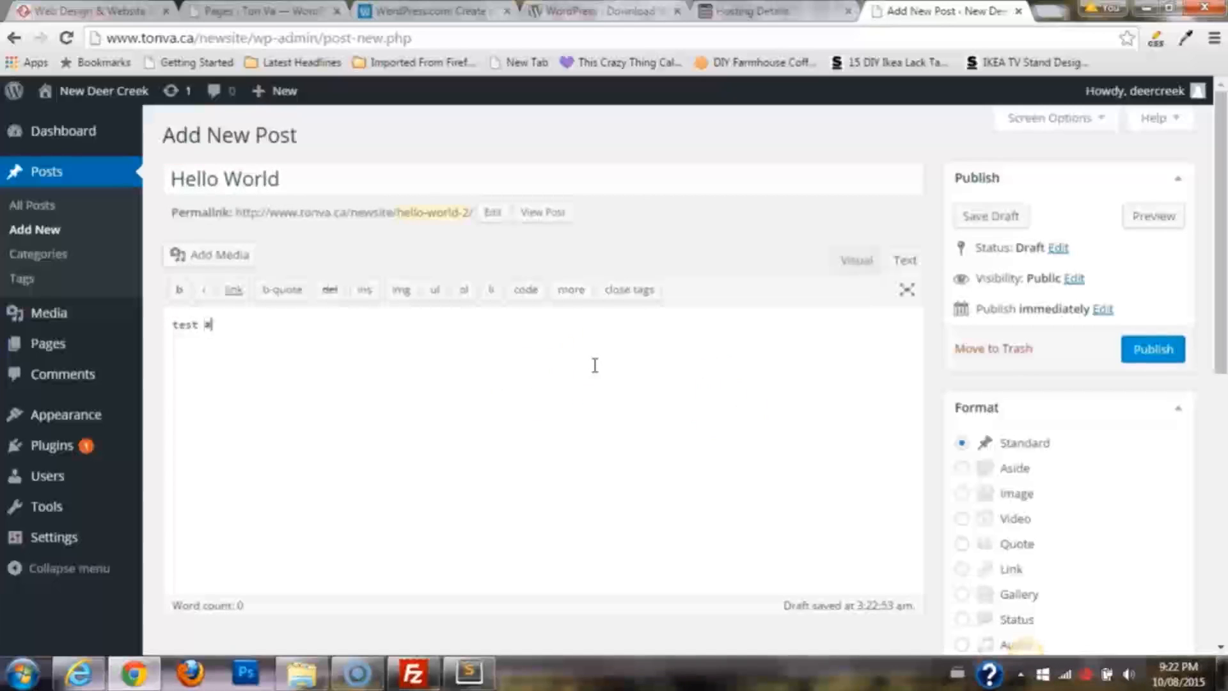
{"action": "left_click", "coordinate": [1151, 349]}
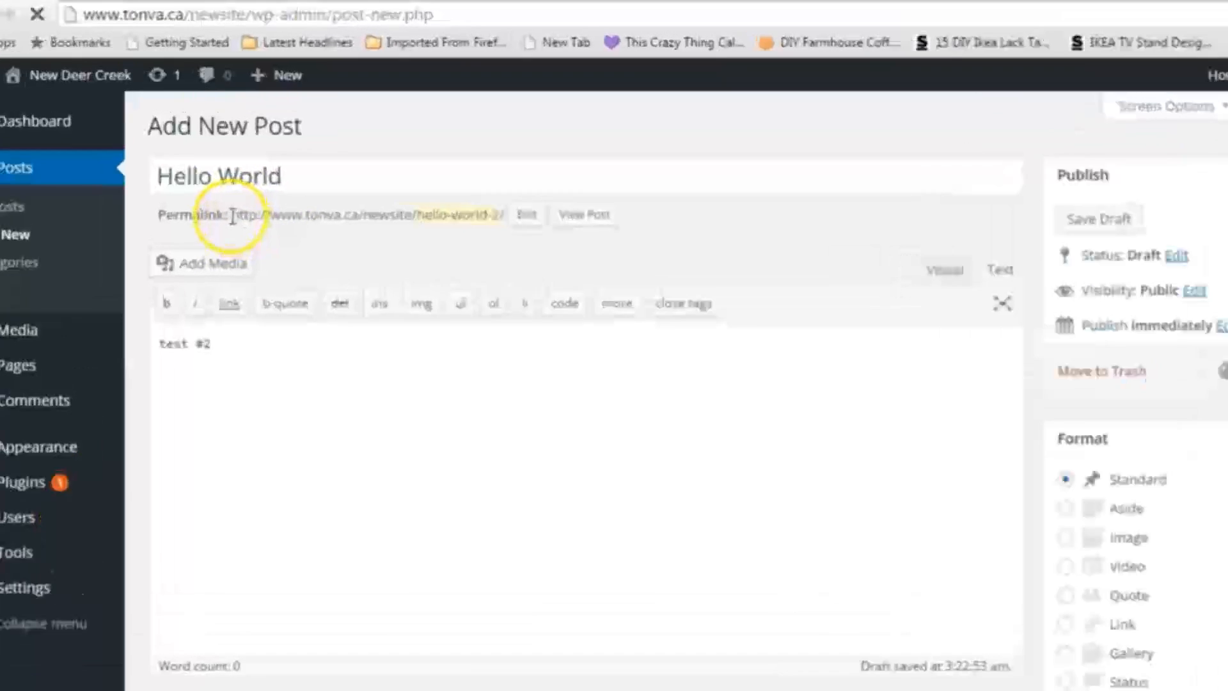
Check the post's permalink ending /hello-world-2/, then go to the public New Deer Creek site.
{"action": "left_click_drag", "start_coordinate": [232, 215], "coordinate": [506, 209]}
{"action": "left_click_drag", "start_coordinate": [712, 217], "coordinate": [713, 219]}
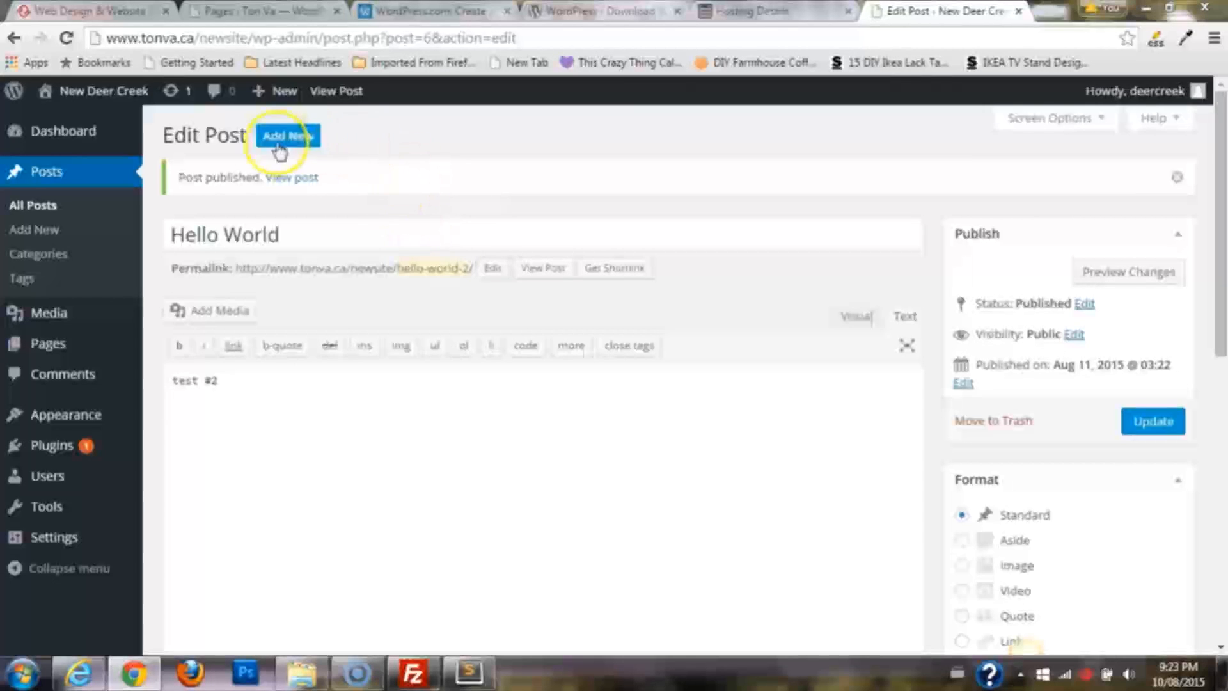
{"action": "left_click", "coordinate": [118, 97]}
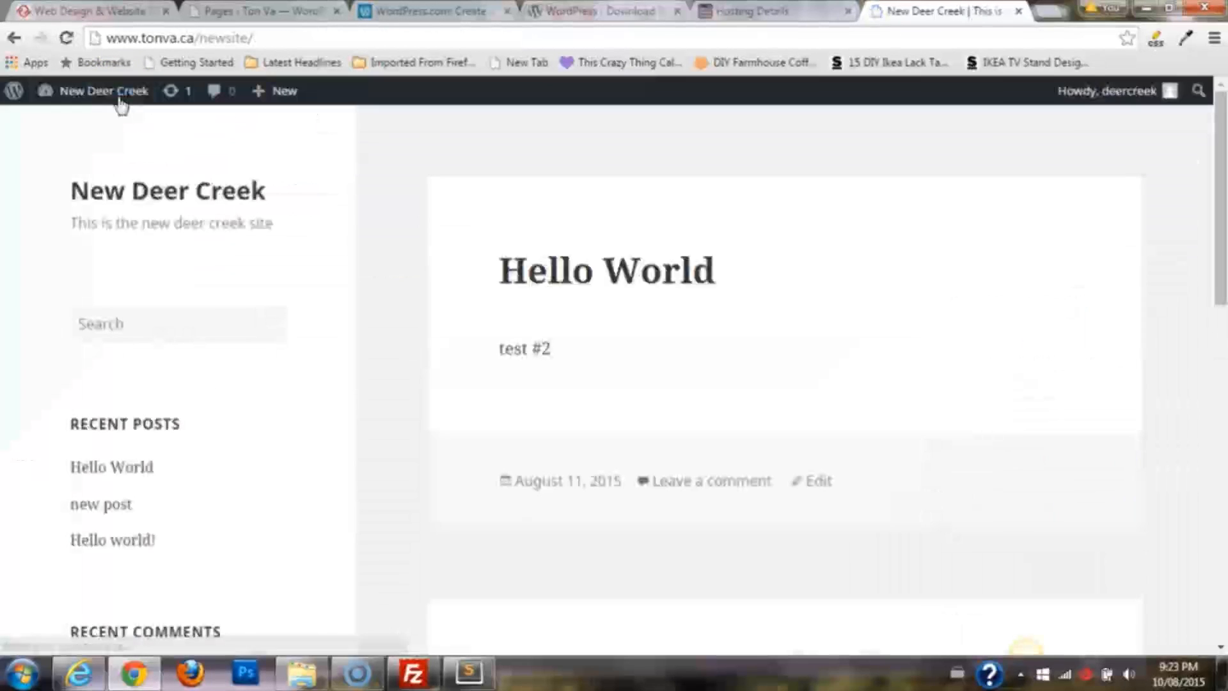
Scroll through the live site's posts (Hello World, new post, Hello world!) and back up.
{"action": "mouse_move", "coordinate": [116, 91]}
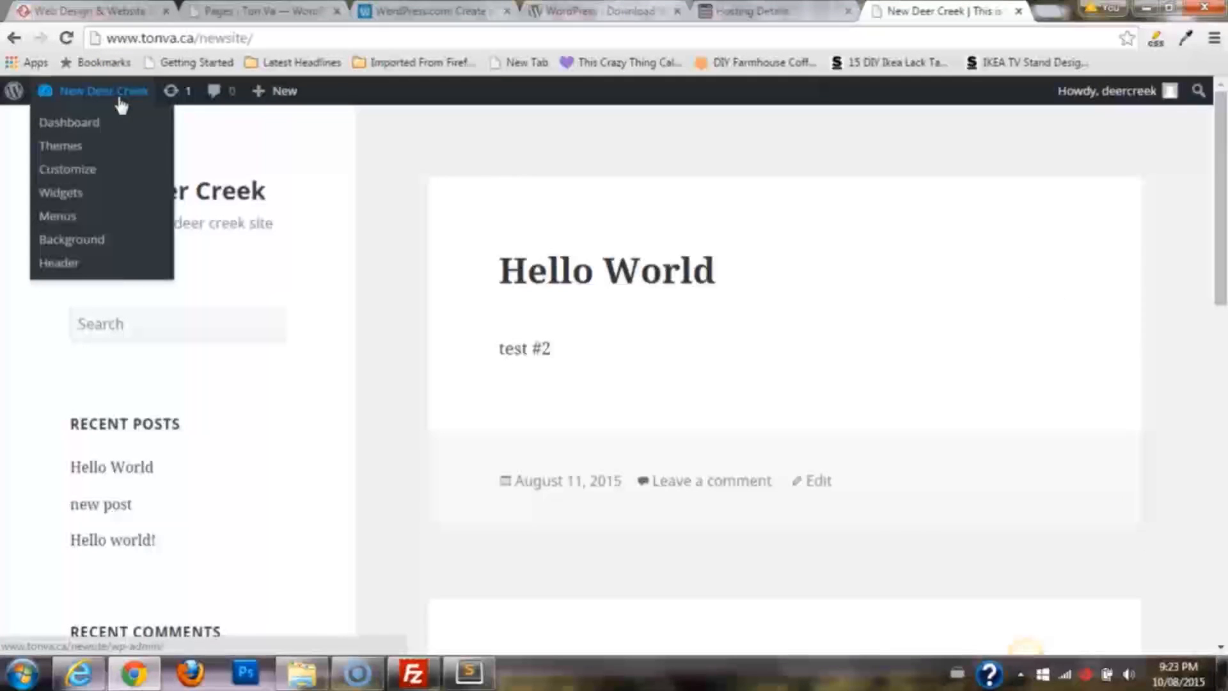
{"action": "left_click", "coordinate": [390, 354]}
{"action": "scroll", "coordinate": [391, 353], "scroll_direction": "down", "scroll_amount": 7}
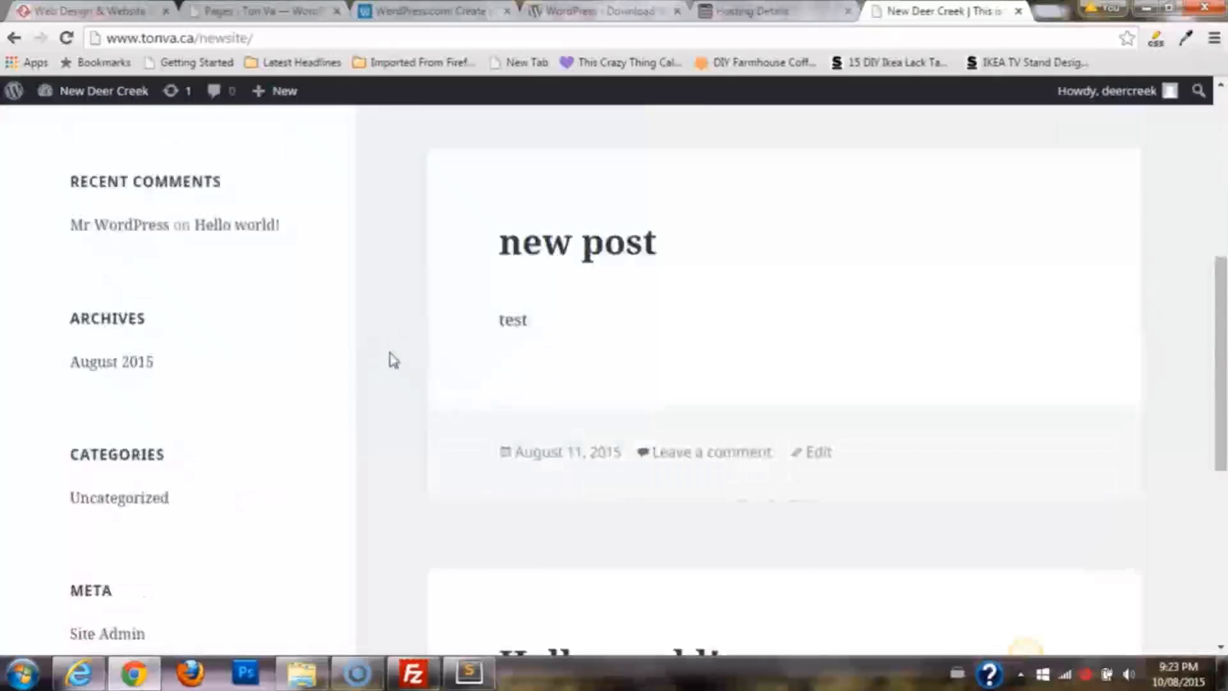
{"action": "scroll", "coordinate": [394, 360], "scroll_direction": "down", "scroll_amount": 3}
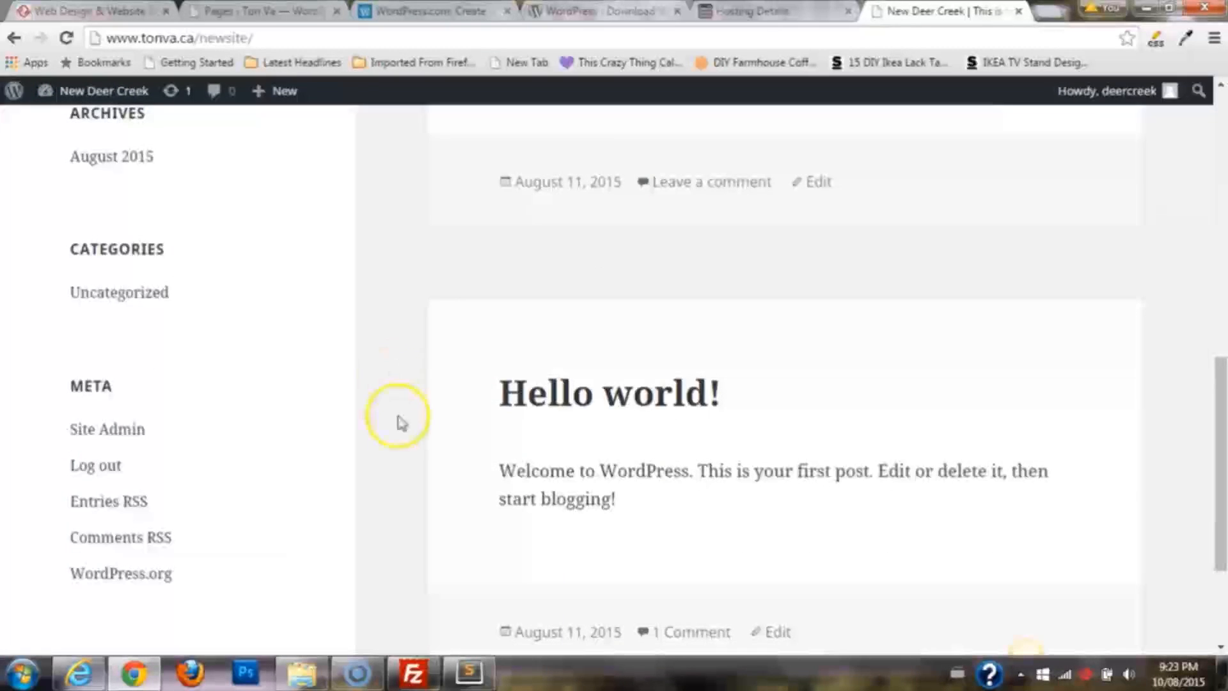
{"action": "scroll", "coordinate": [401, 422], "scroll_direction": "down", "scroll_amount": 3}
{"action": "scroll", "coordinate": [752, 533], "scroll_direction": "up", "scroll_amount": 13}
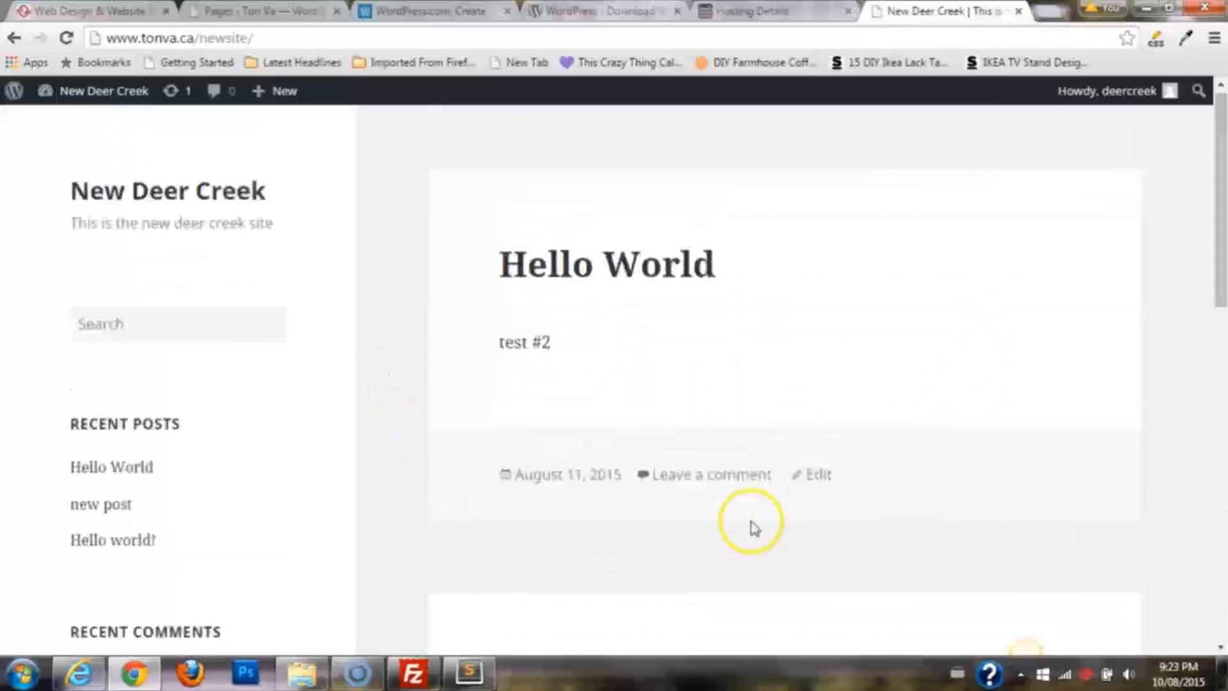
{"action": "scroll", "coordinate": [773, 301], "scroll_direction": "down", "scroll_amount": 5}
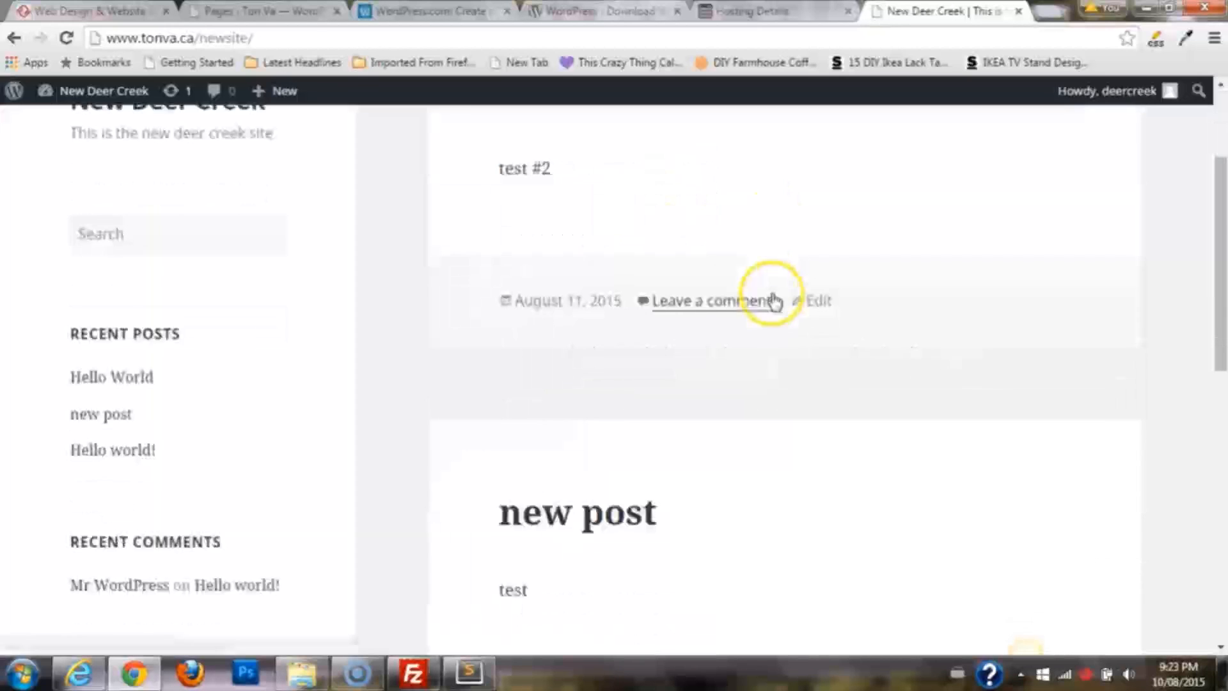
{"action": "scroll", "coordinate": [595, 423], "scroll_direction": "up", "scroll_amount": 5}
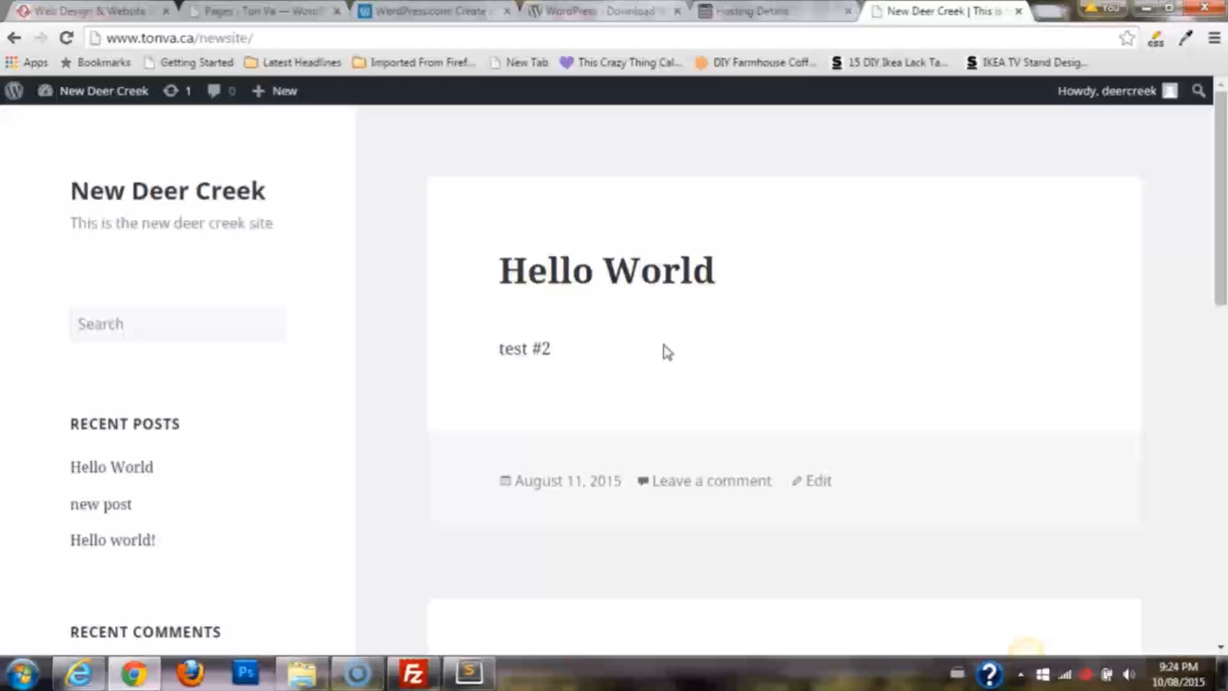
{"action": "left_click", "coordinate": [543, 416]}
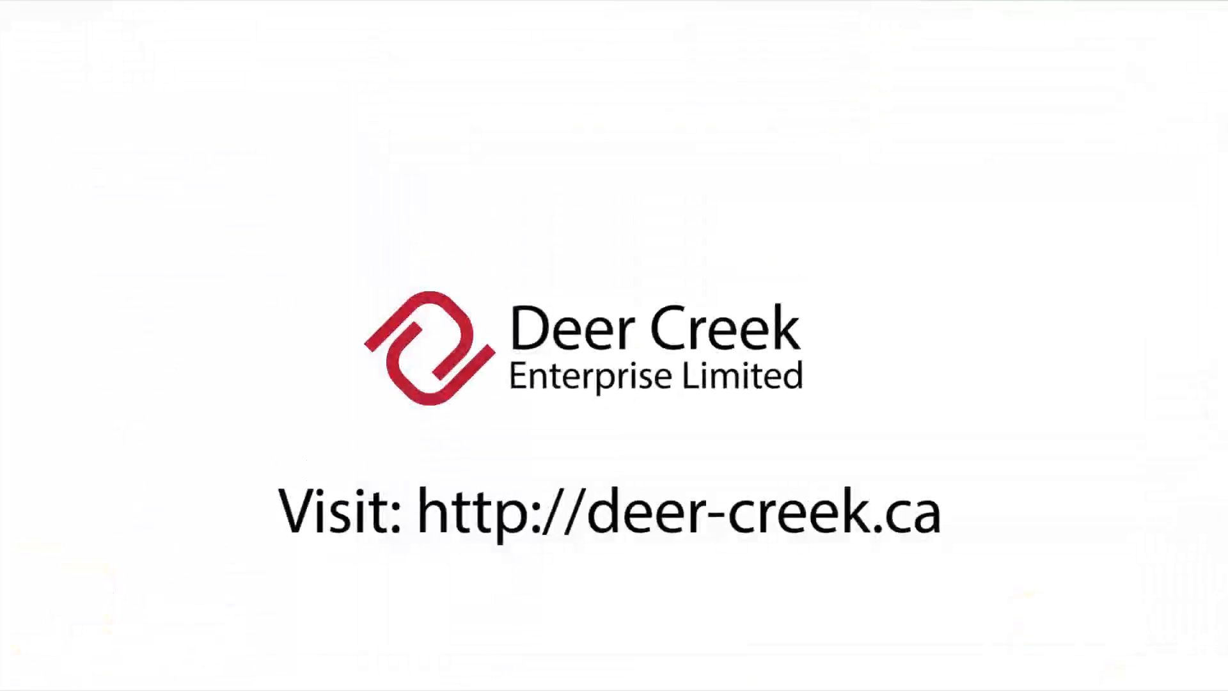